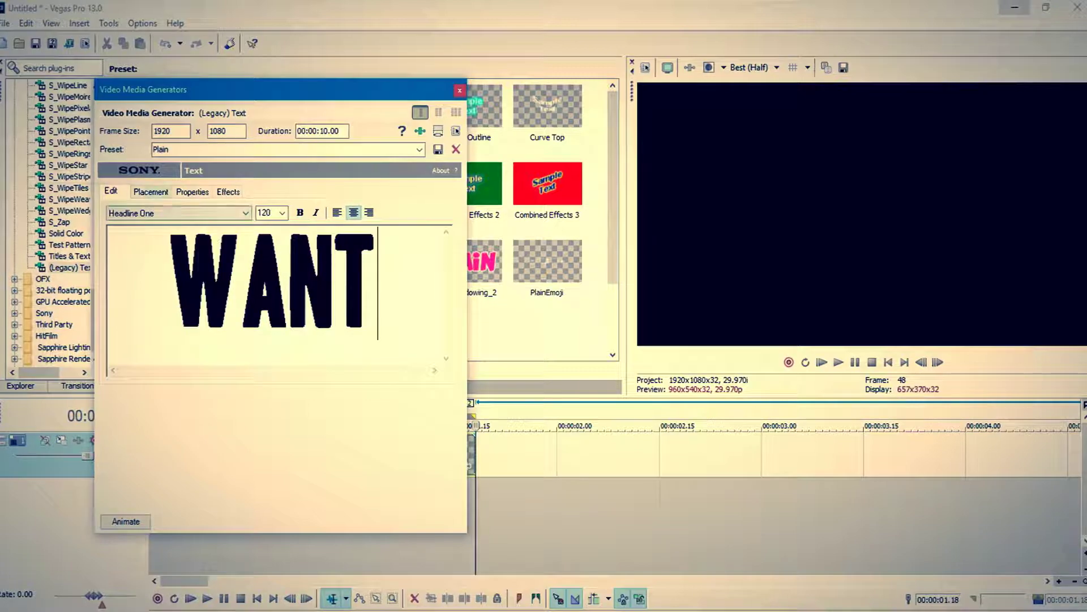
# - Color the WANT text teal and apply a Cookie Cutter video effect preset to its timeline event
pyautogui.click(193, 191)
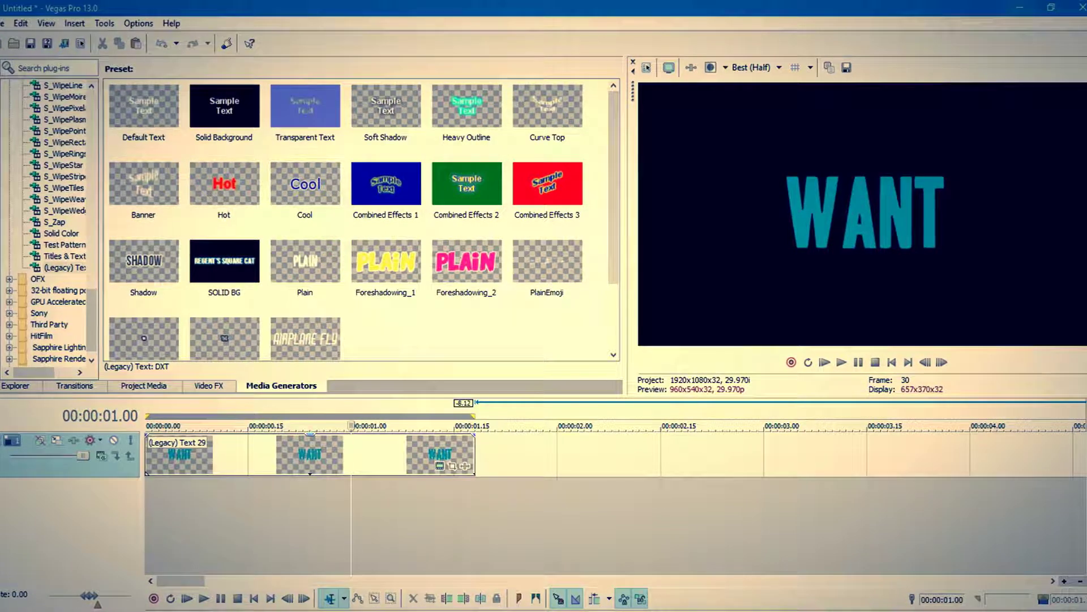
pyautogui.click(209, 385)
pyautogui.click(433, 184)
pyautogui.moveTo(432, 184); pyautogui.dragTo(309, 453)
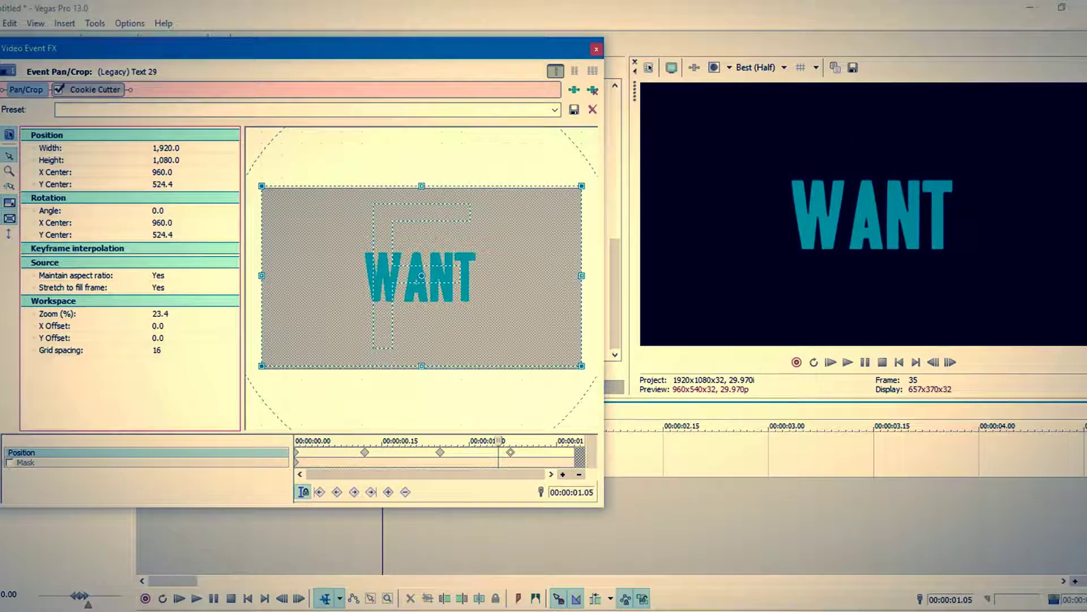
# - Set the first position keyframe of the WANT event's pan/crop to Fast interpolation
pyautogui.click(296, 452)
pyautogui.rightClick(297, 452)
pyautogui.click(328, 384)
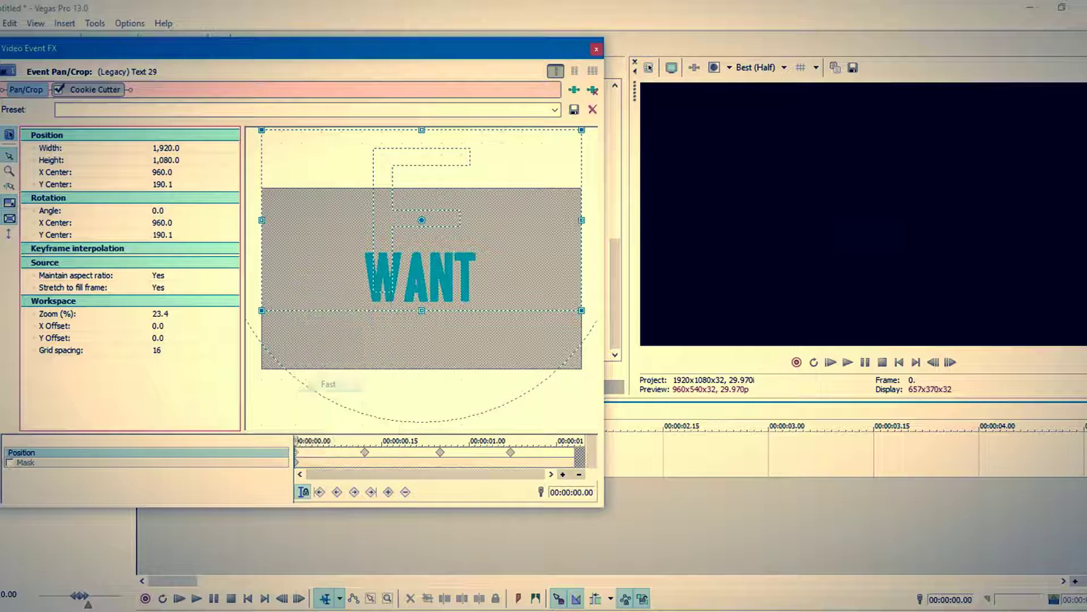
# - Mask the letters ANT with a rectangle in Negative mode and adjust its lower-left corner to clear the W
pyautogui.click(26, 462)
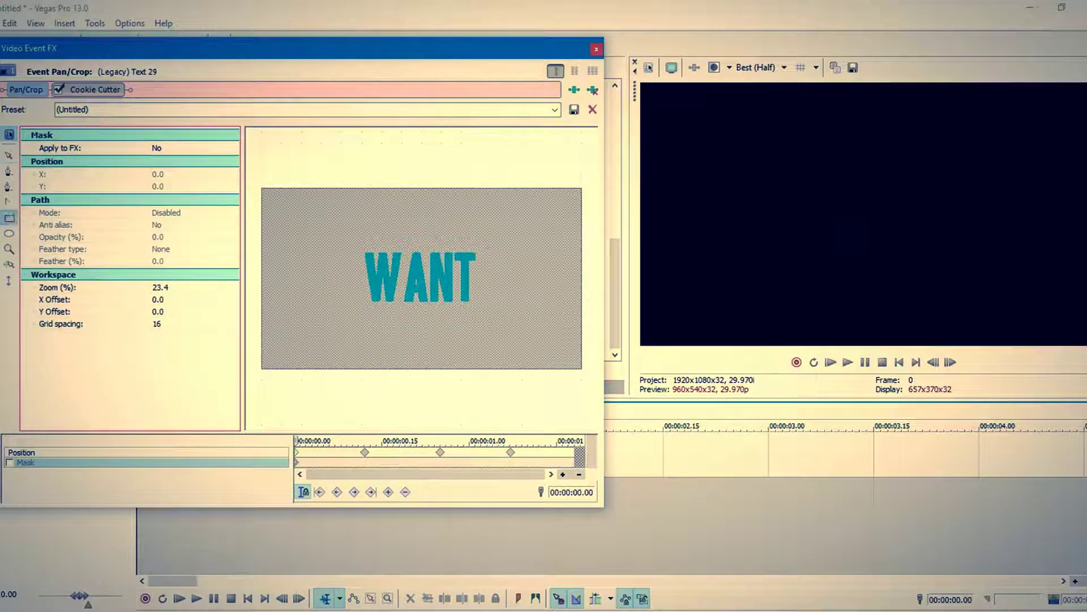
pyautogui.moveTo(410, 247)
pyautogui.mouseDown()
pyautogui.moveTo(518, 362)
pyautogui.moveTo(559, 335)
pyautogui.moveTo(549, 333)
pyautogui.mouseUp()
pyautogui.click(187, 212)
pyautogui.click(187, 225)
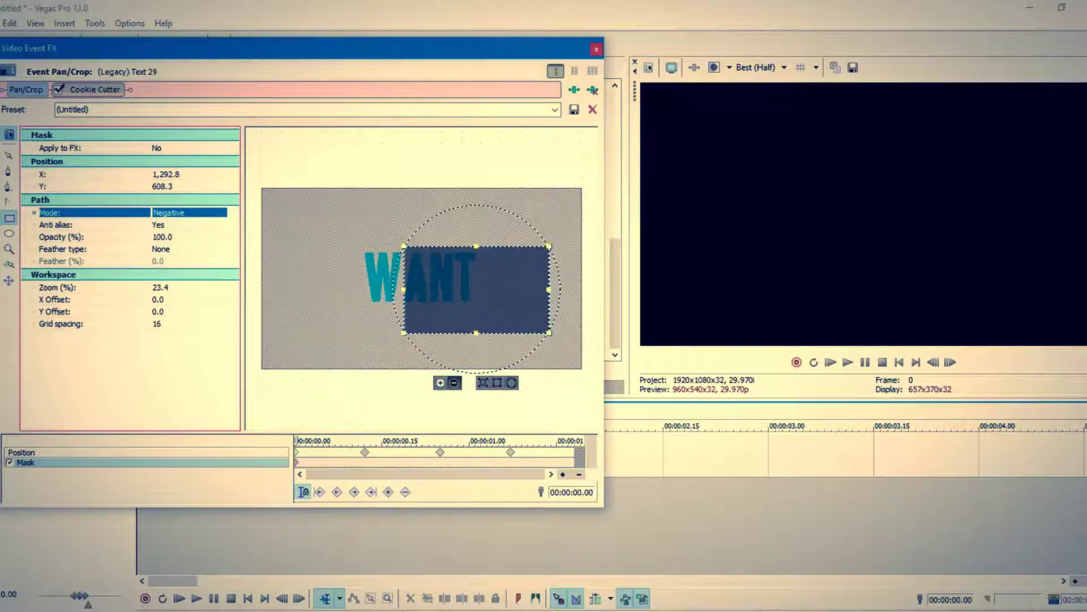
pyautogui.click(9, 154)
pyautogui.moveTo(404, 333); pyautogui.dragTo(401, 333)
pyautogui.click(596, 48)
# - Copy the masked WANT event and insert a video track above it
pyautogui.rightClick(138, 450)
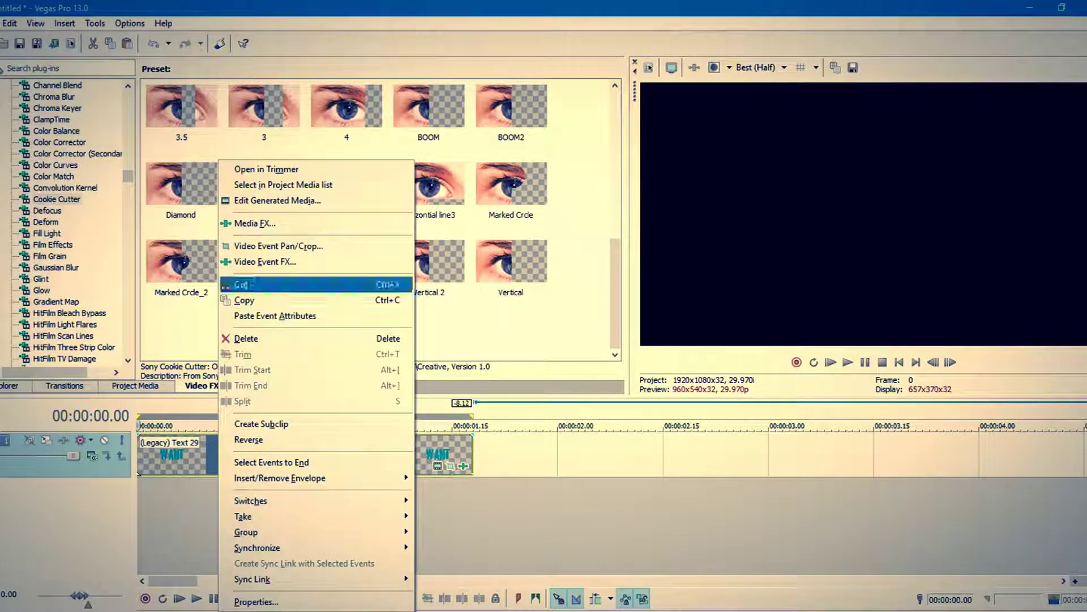
pyautogui.press('Escape')
pyautogui.rightClick(101, 470)
pyautogui.click(149, 276)
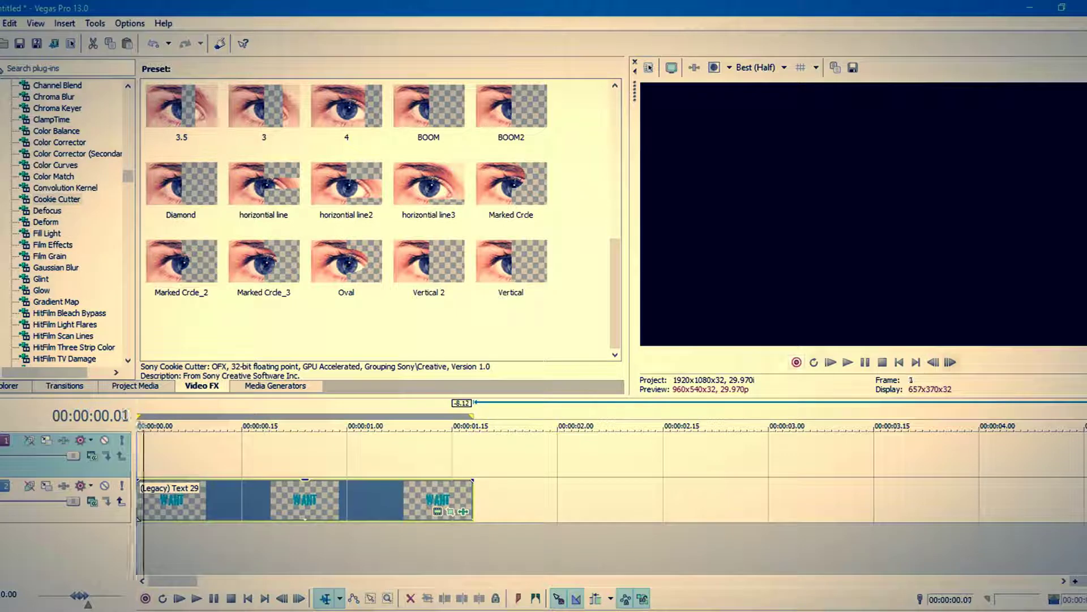
# - Paste the event at 00:00:00.02 as a new copy of the source media and trim its end to 00:00:01.18
pyautogui.rightClick(401, 456)
pyautogui.click(442, 208)
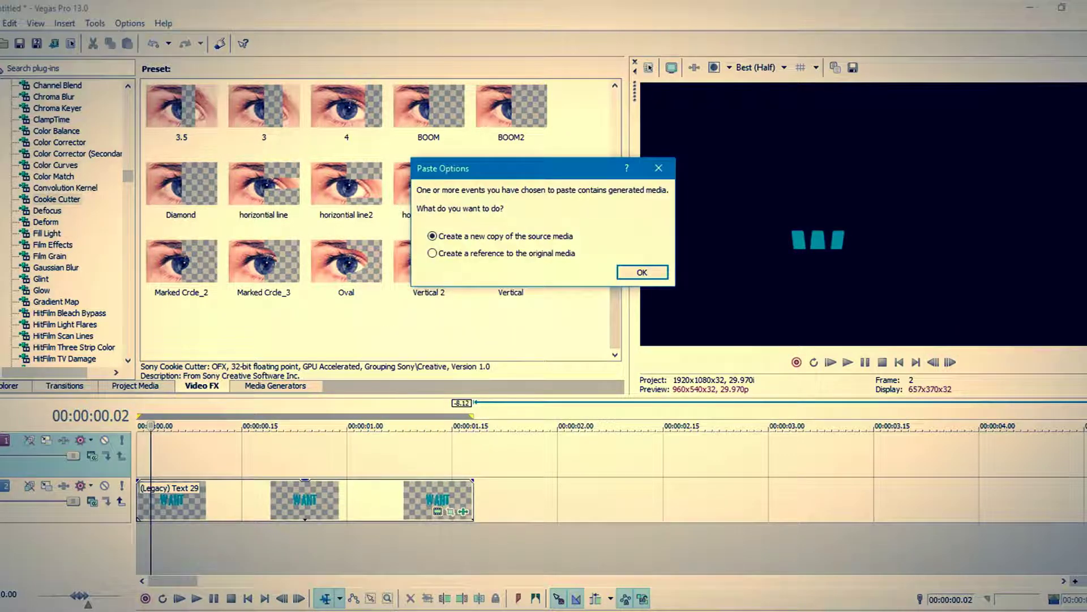
pyautogui.press('Return')
pyautogui.press('Left')
pyautogui.press('Left')
pyautogui.rightClick(475, 440)
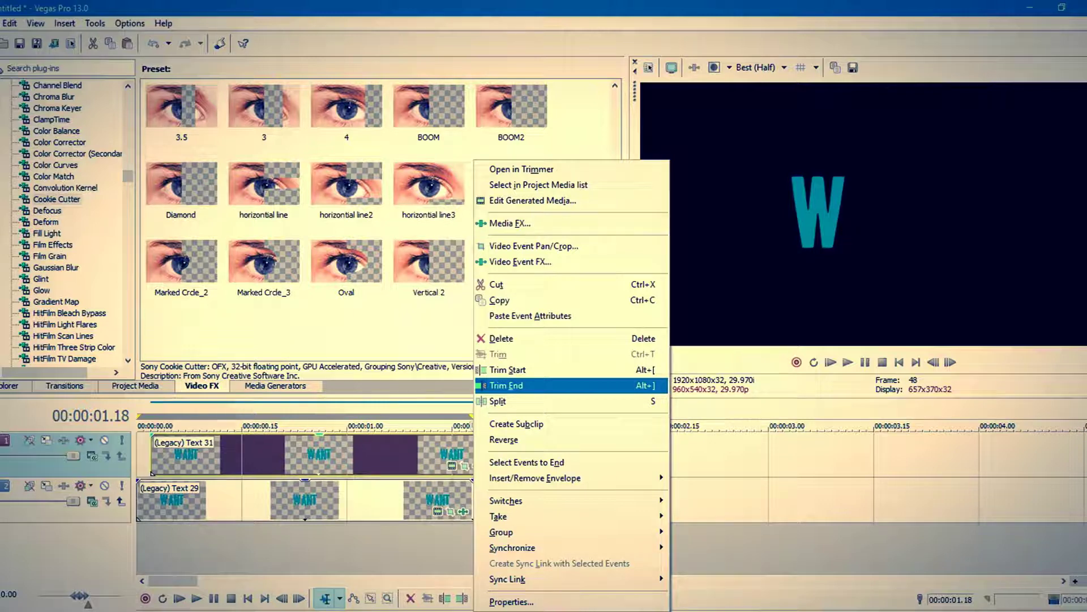
pyautogui.press('Return')
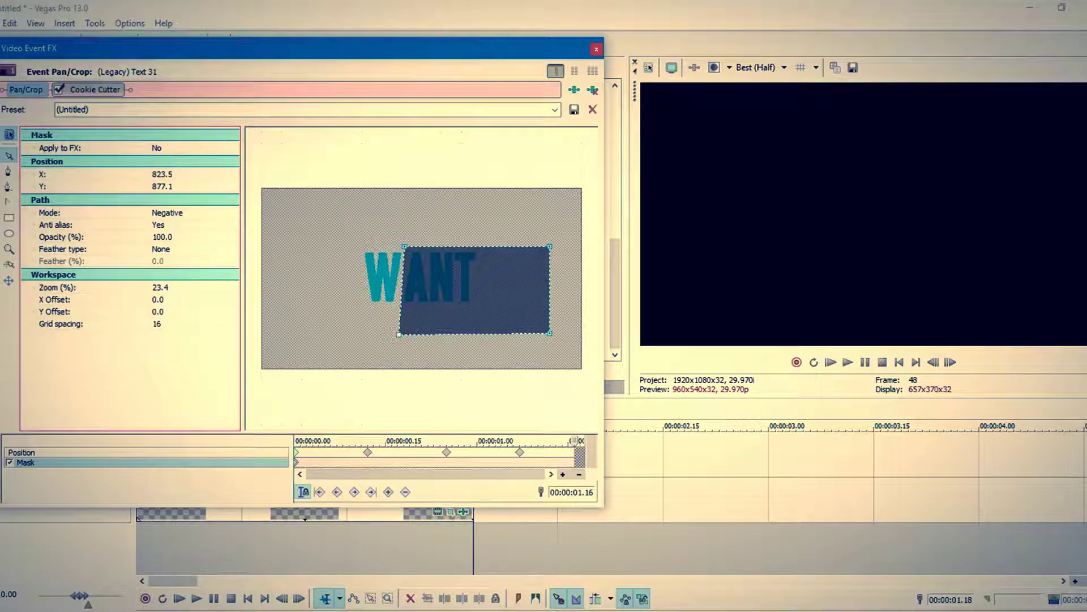
# - At the start of the copy, shift the negative mask's left edge rightward past the A so it covers only NT
pyautogui.press('Home')
pyautogui.moveTo(400, 334); pyautogui.dragTo(451, 342)
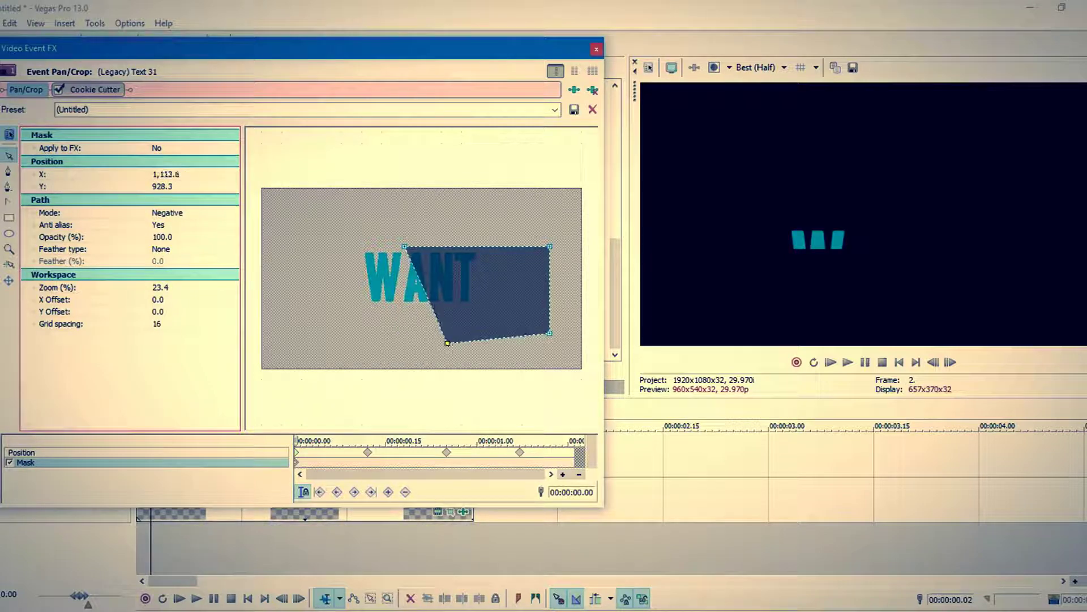
pyautogui.moveTo(404, 246); pyautogui.dragTo(426, 248)
pyautogui.scroll(3, 426, 247)
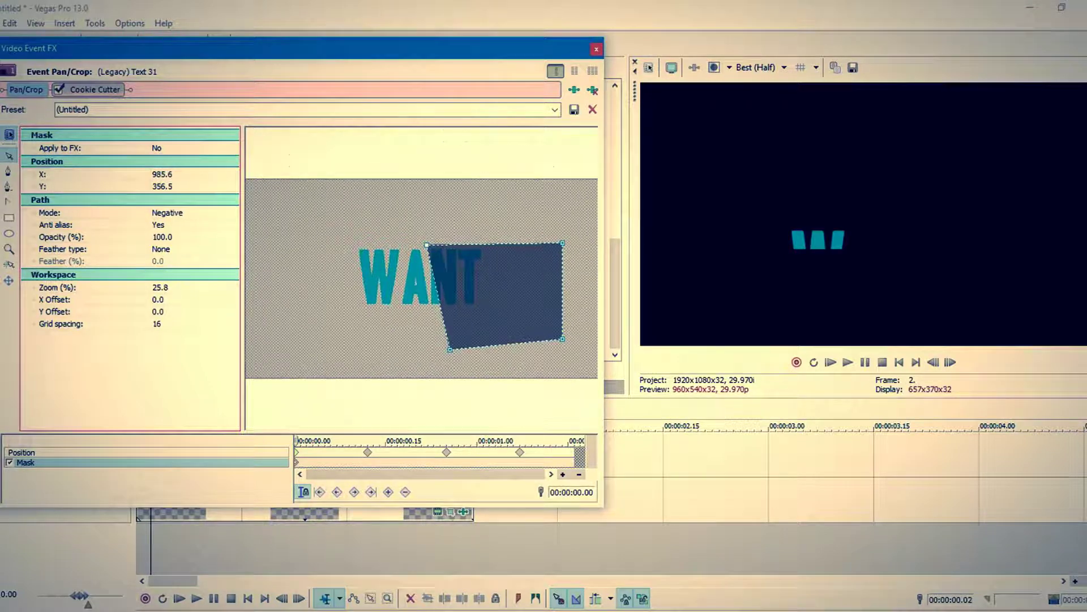
pyautogui.moveTo(460, 374); pyautogui.dragTo(439, 371)
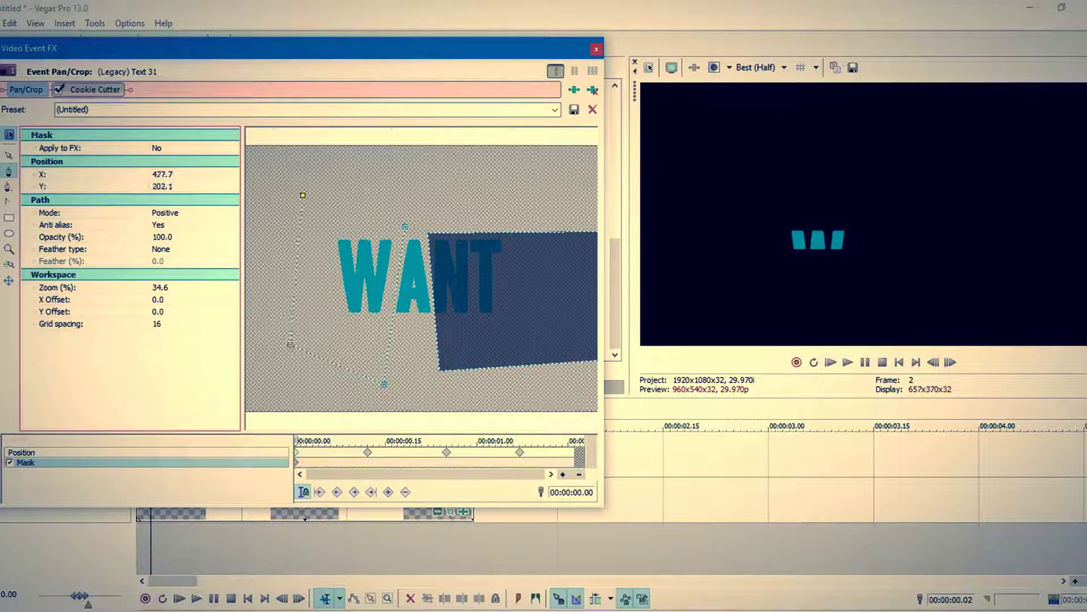
# - Set the four-point mask drawn around the W to Negative mode and finish the mask editing
pyautogui.click(165, 212)
pyautogui.click(170, 224)
pyautogui.click(595, 49)
# - Copy the event masked to the letter A and insert another video track above it
pyautogui.rightClick(278, 453)
pyautogui.press('Escape')
pyautogui.rightClick(99, 464)
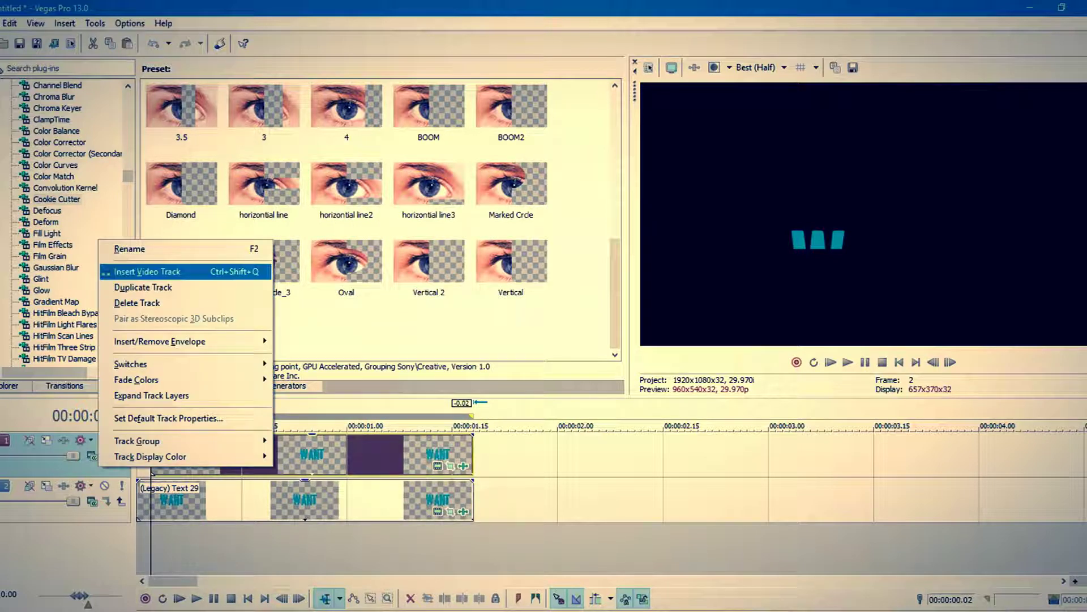
pyautogui.click(146, 271)
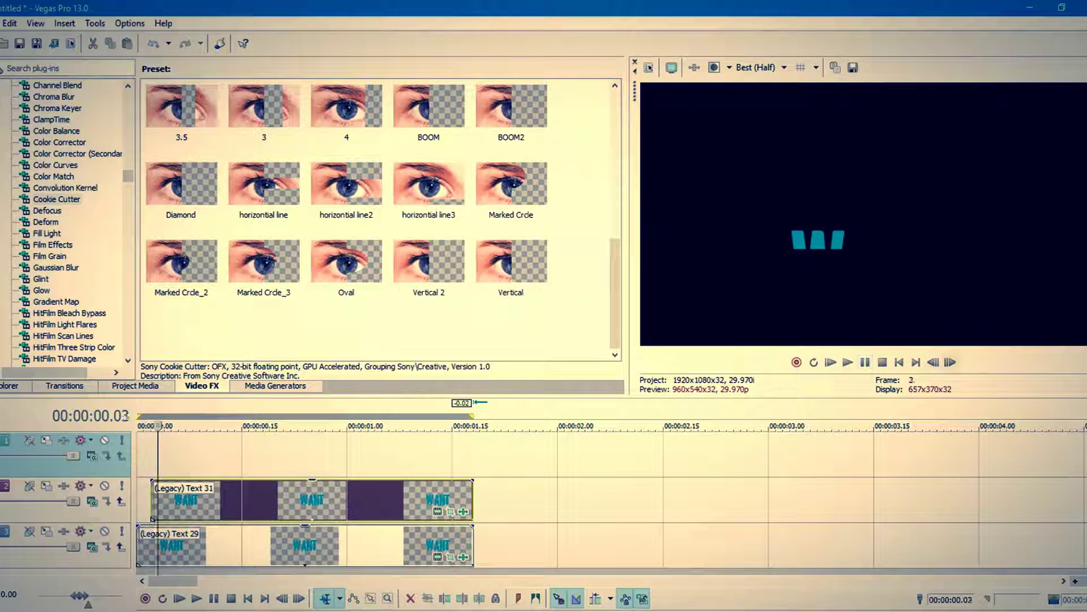
# - Paste a new copy at 00:00:00.04 on the top track, trim its end to 00:00:01.18, and open its mask
pyautogui.rightClick(401, 456)
pyautogui.click(487, 203)
pyautogui.rightClick(473, 453)
pyautogui.click(510, 261)
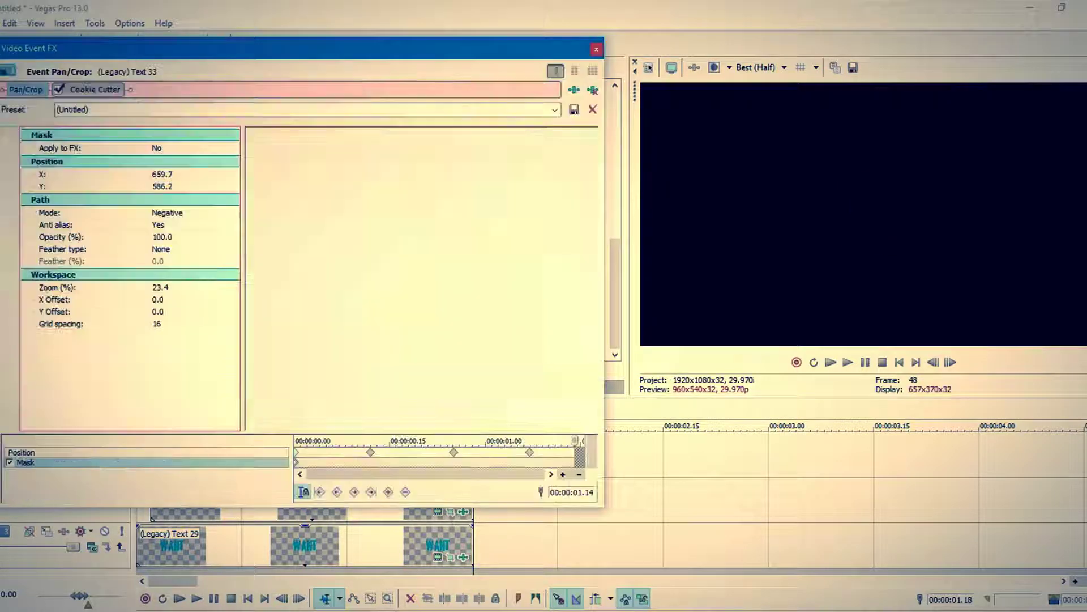
# - Reshape the inner edges of both negative masks on the third copy so they cover WA and T, isolating the N
pyautogui.click(434, 341)
pyautogui.moveTo(434, 340); pyautogui.dragTo(465, 335)
pyautogui.moveTo(427, 250); pyautogui.dragTo(454, 248)
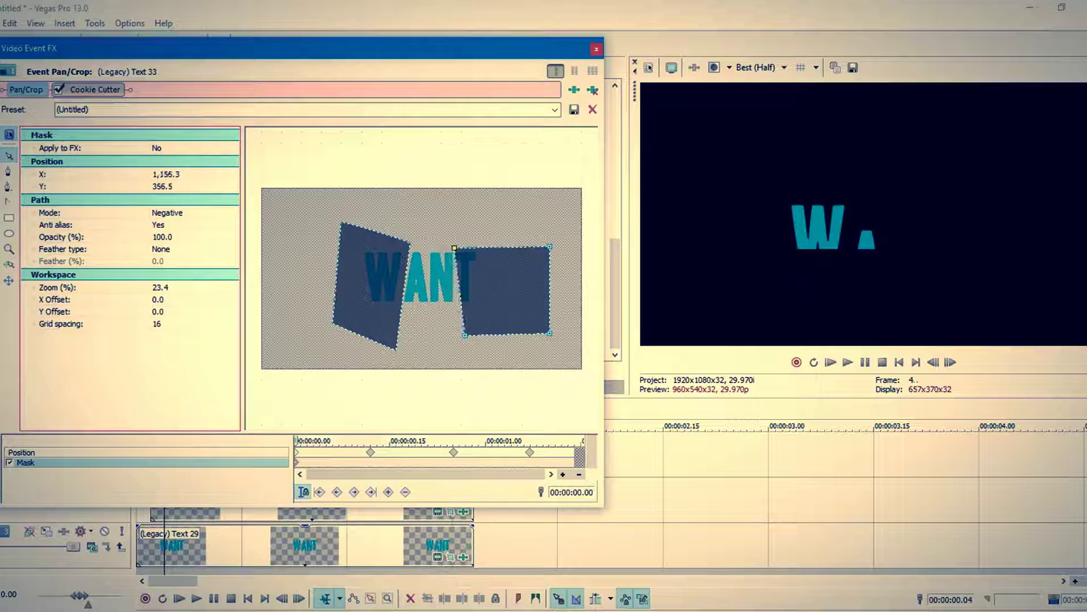
pyautogui.scroll(5, 422, 277)
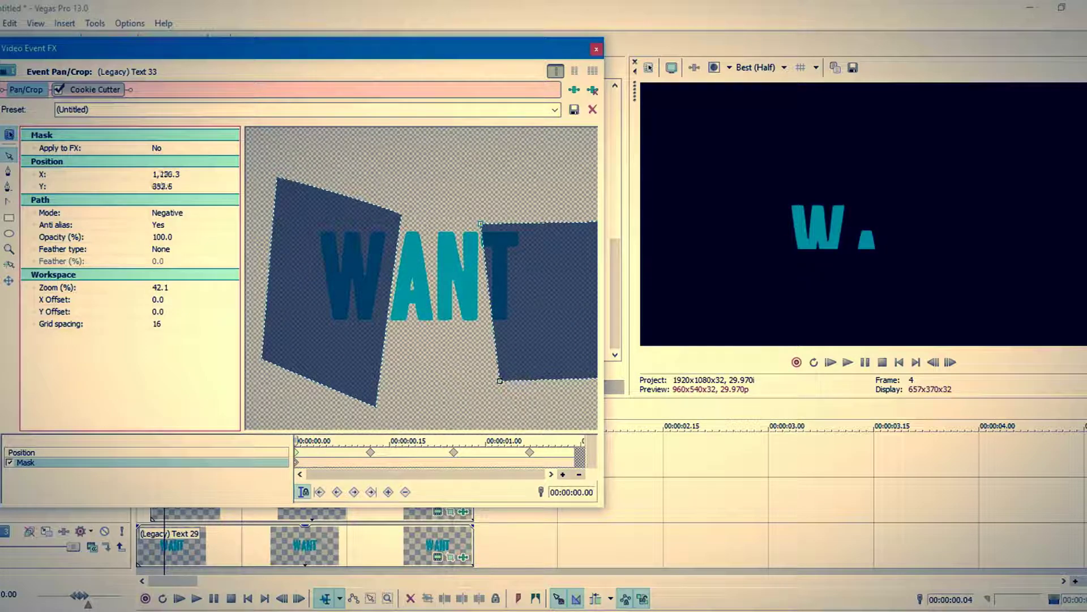
pyautogui.moveTo(500, 380); pyautogui.dragTo(491, 383)
pyautogui.moveTo(401, 214); pyautogui.dragTo(433, 224)
pyautogui.moveTo(376, 405); pyautogui.dragTo(443, 404)
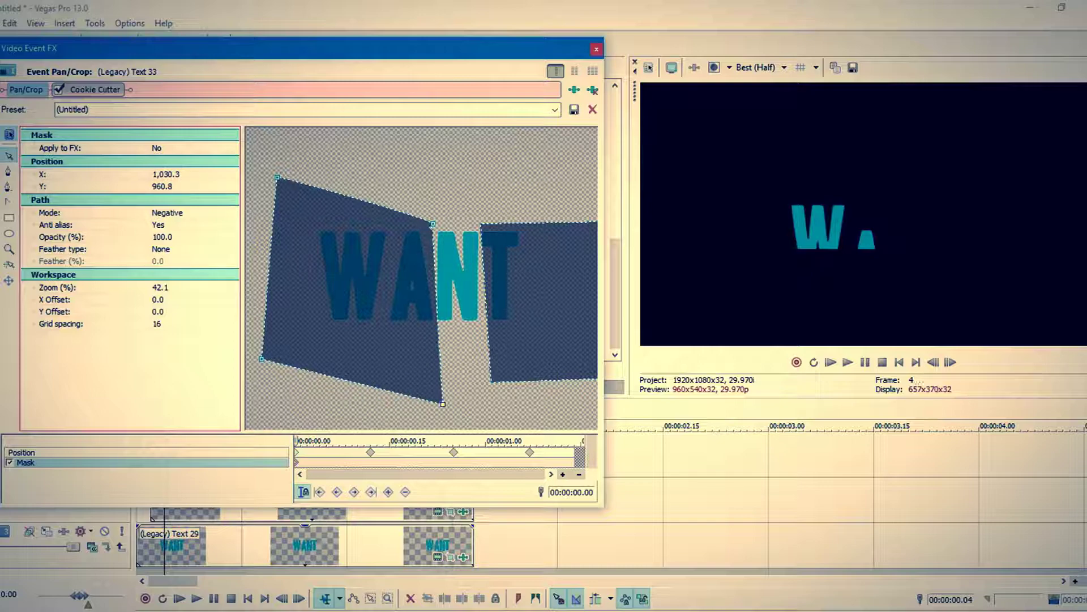
pyautogui.click(596, 49)
# - Copy the event masked to the letter N and insert one more video track on top
pyautogui.rightClick(205, 461)
pyautogui.rightClick(117, 449)
pyautogui.click(152, 285)
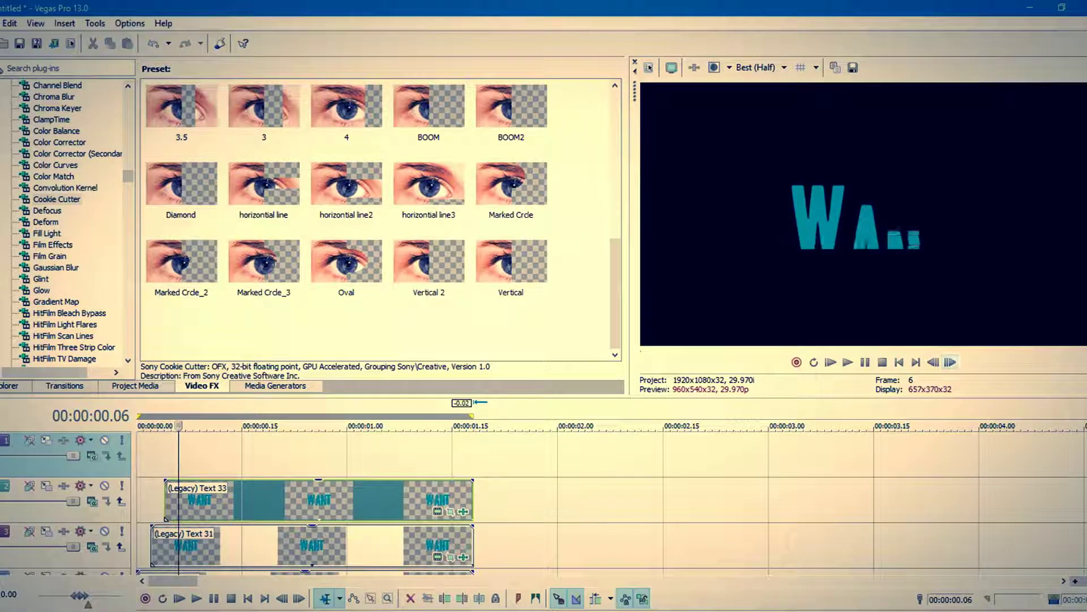
# - Paste a new copy at 00:00:00.06 on the empty top track and trim its end to 00:00:01.18
pyautogui.rightClick(243, 450)
pyautogui.click(277, 209)
pyautogui.click(644, 270)
pyautogui.rightClick(473, 453)
pyautogui.click(506, 385)
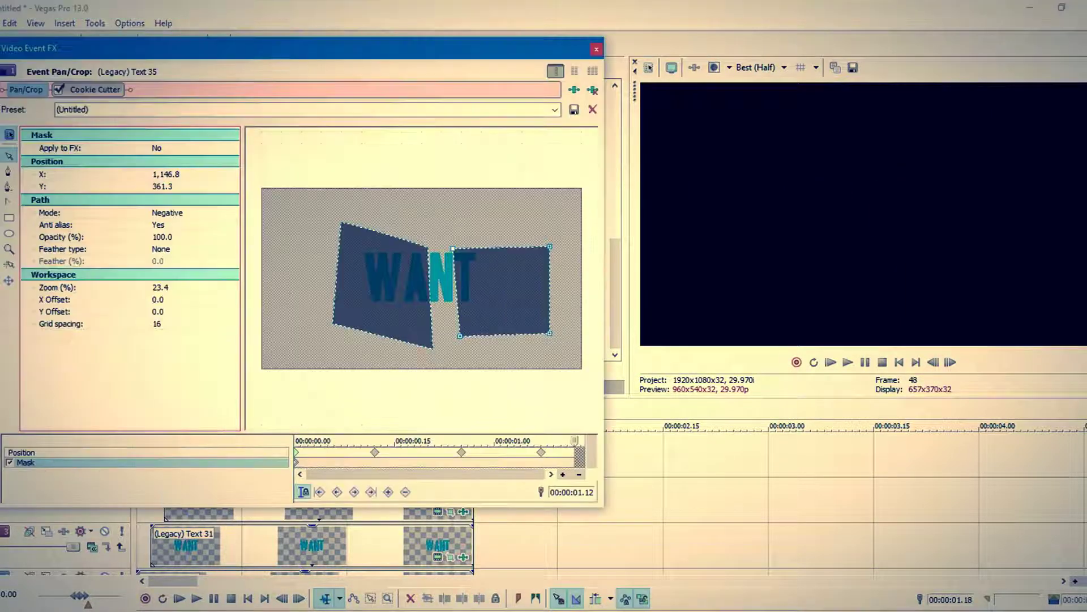
# - Delete the negative mask covering the T in the newest copy
pyautogui.press('Delete')
pyautogui.rightClick(538, 243)
pyautogui.moveTo(570, 271)
pyautogui.click(487, 352)
pyautogui.rightClick(508, 297)
pyautogui.moveTo(534, 354)
pyautogui.click(453, 418)
# - Stretch the remaining negative mask's right edge over the N so only the T is left uncovered
pyautogui.moveTo(433, 347); pyautogui.dragTo(447, 352)
pyautogui.scroll(3, 455, 348)
pyautogui.moveTo(456, 389); pyautogui.dragTo(466, 385)
pyautogui.scroll(4, 466, 385)
pyautogui.moveTo(501, 206); pyautogui.dragTo(501, 198)
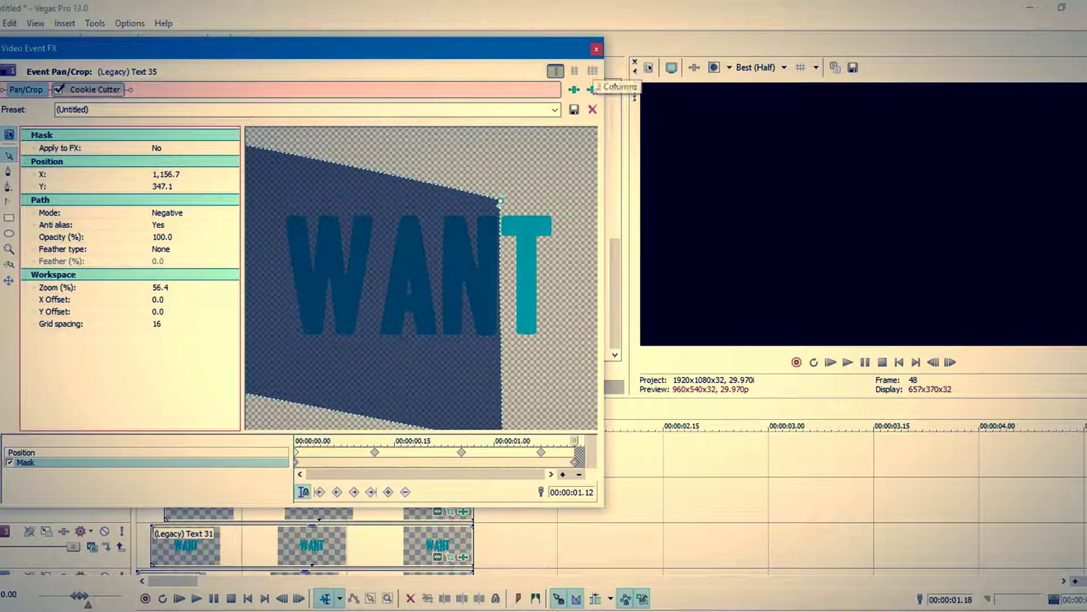
pyautogui.click(596, 48)
pyautogui.press('space')
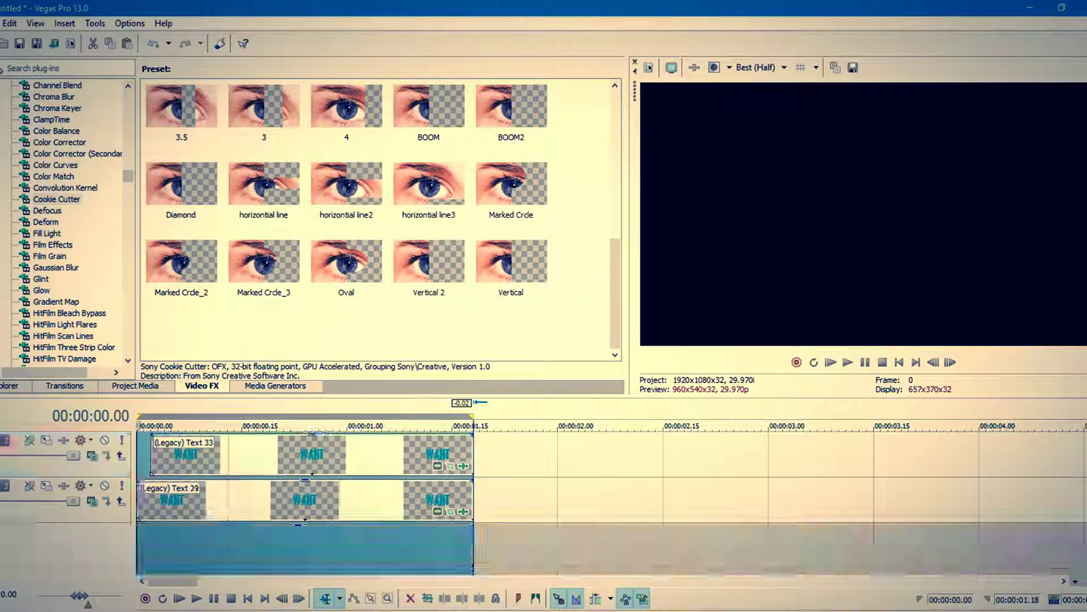
# - Replace the first mask keyframe with the adjusted T mask so it applies from the start, and play back the animation
pyautogui.click(437, 465)
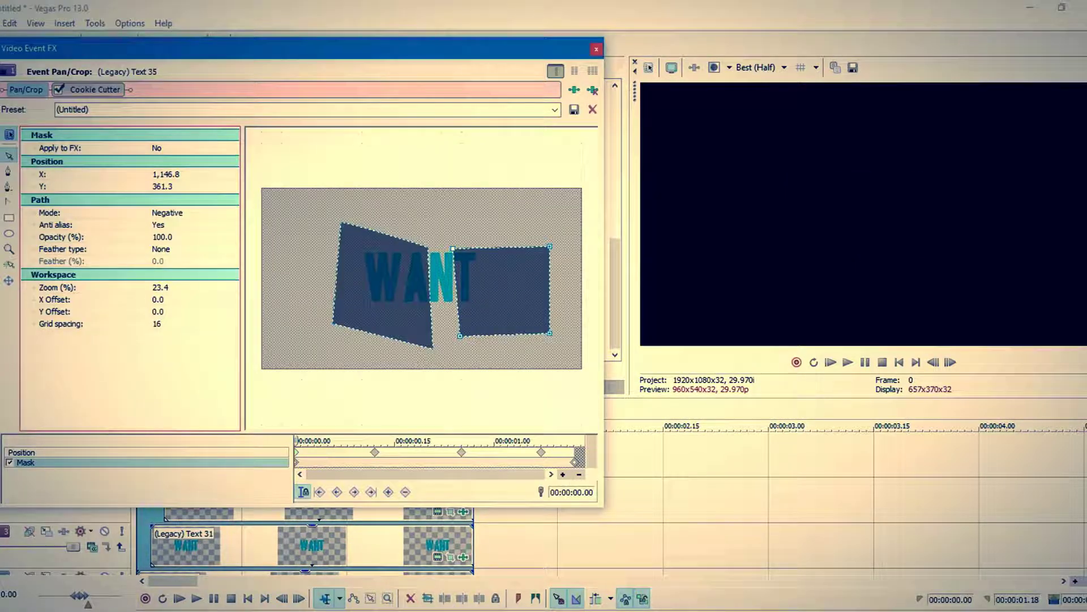
pyautogui.rightClick(296, 462)
pyautogui.click(340, 374)
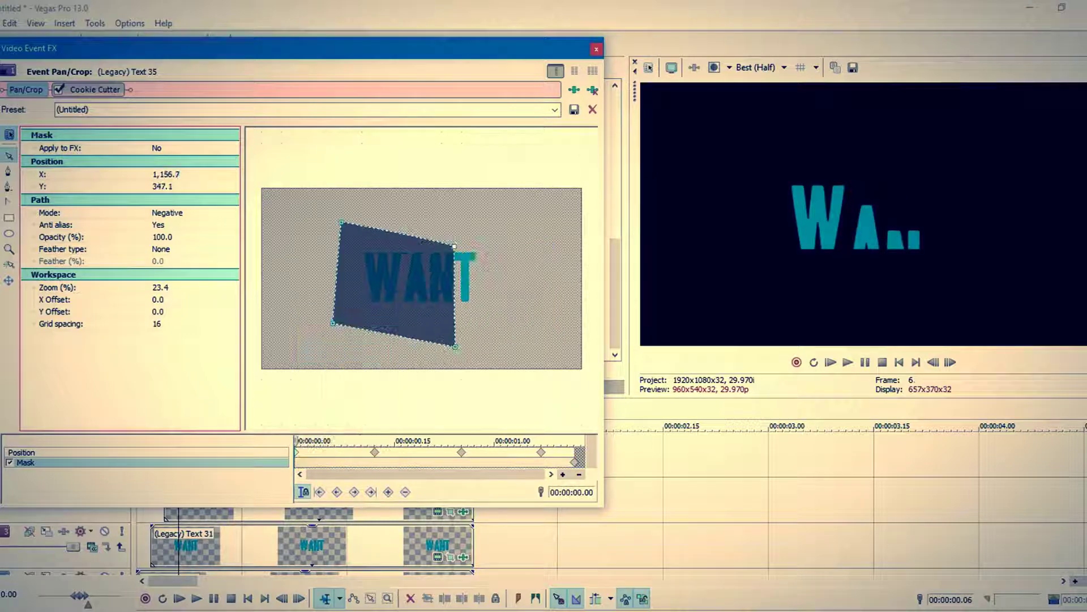
pyautogui.press('Escape')
pyautogui.press('space')
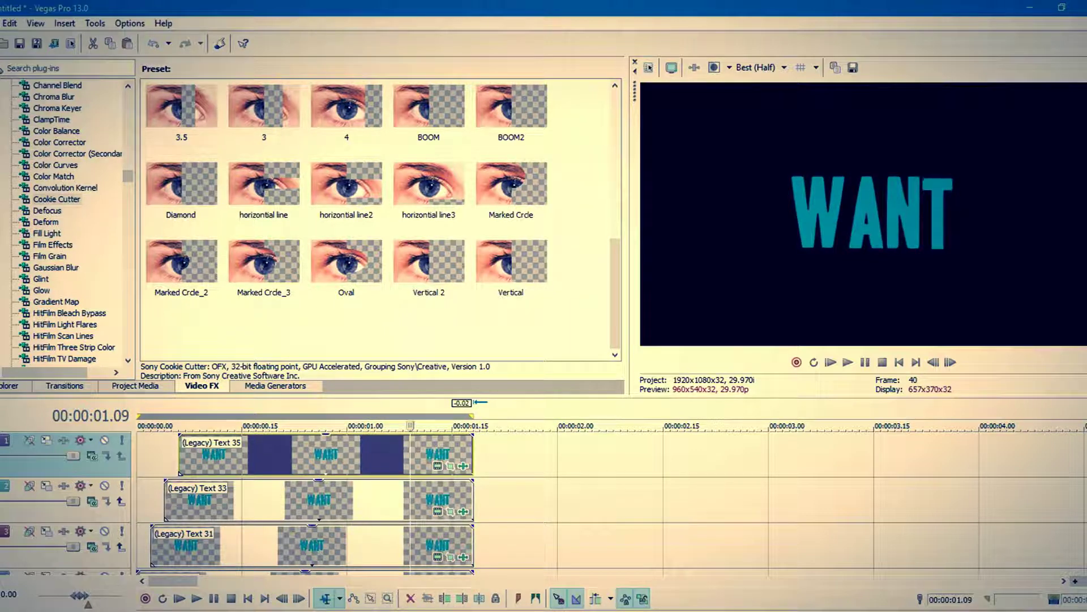
pyautogui.press('space')
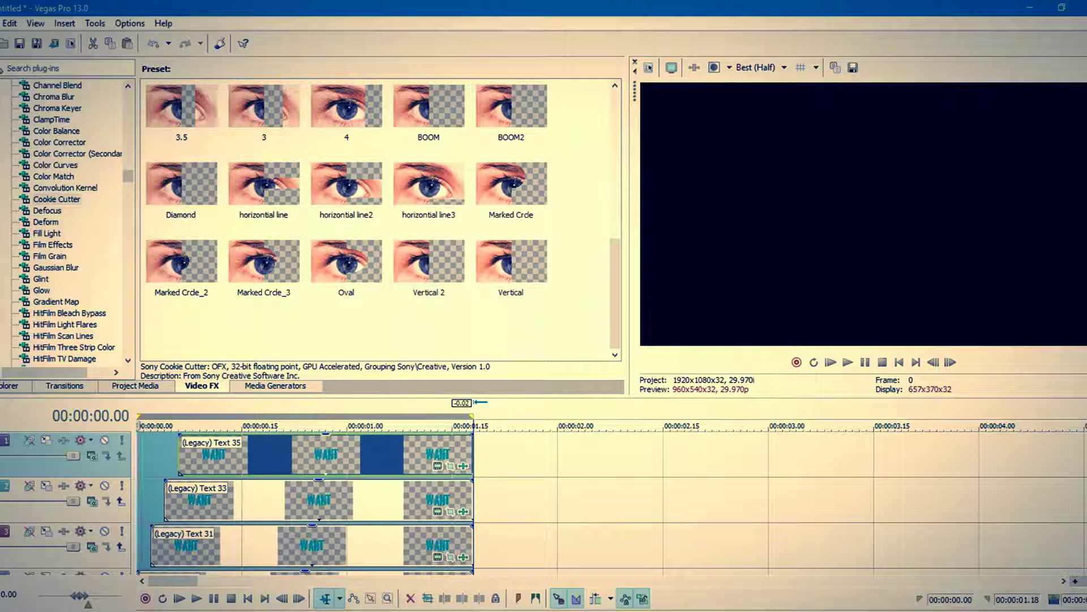
# - Insert a video track and move it below all the WANT tracks
pyautogui.scroll(-2, 62, 499)
pyautogui.rightClick(59, 512)
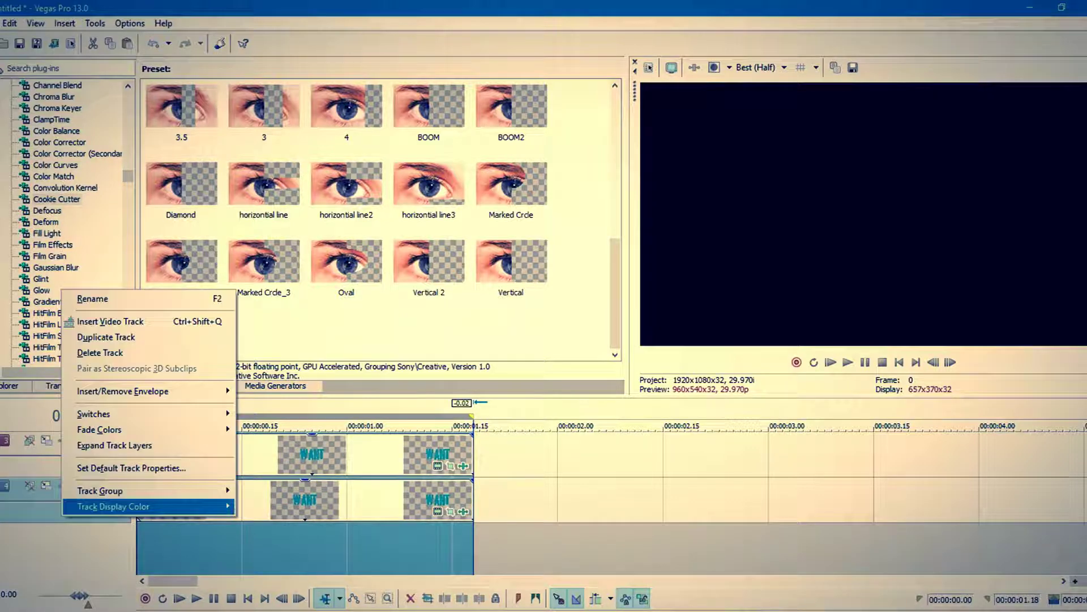
pyautogui.click(113, 322)
pyautogui.moveTo(68, 499); pyautogui.dragTo(68, 544)
# - Add a (Legacy) Text event with the air preset on the bottom track and trim its end to 00:00:01.18
pyautogui.click(220, 425)
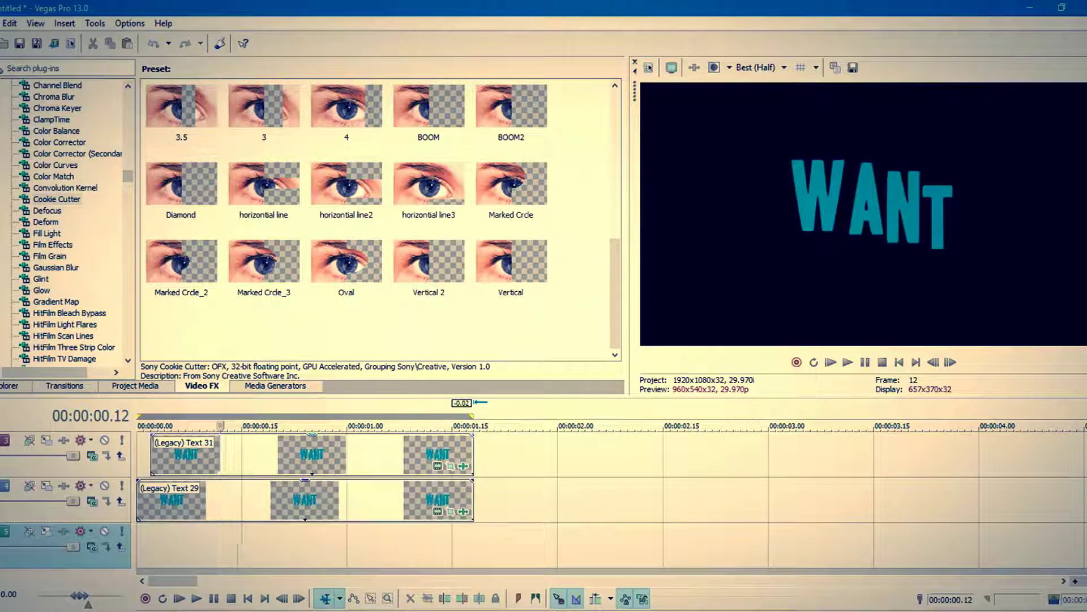
pyautogui.click(275, 385)
pyautogui.moveTo(300, 338); pyautogui.dragTo(139, 544)
pyautogui.rightClick(476, 543)
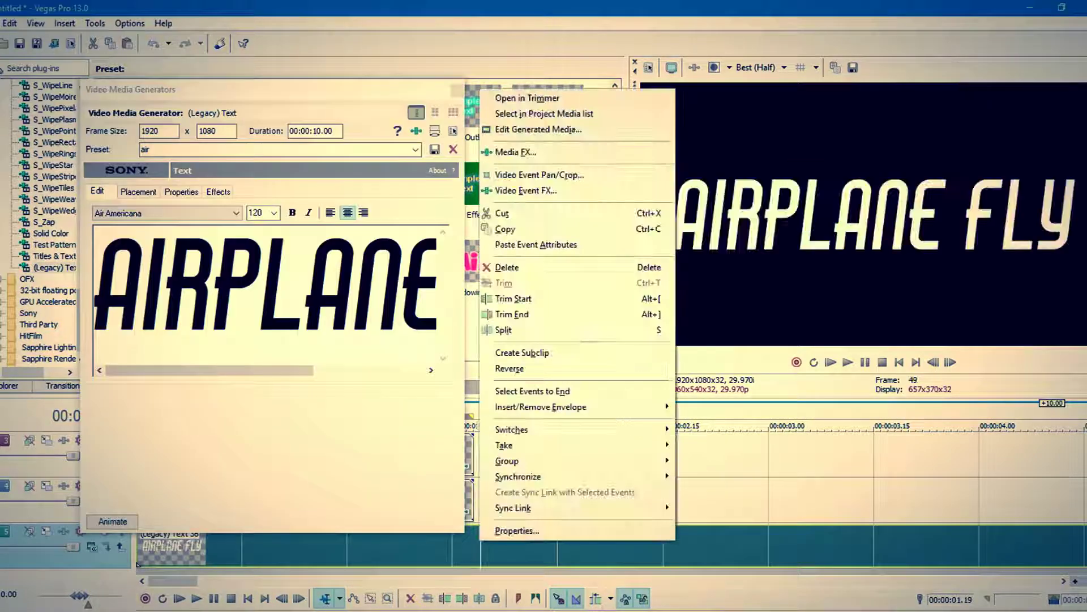
pyautogui.click(509, 320)
# - Replace the generated text on the bottom track with "THIS?"
pyautogui.hotkey('ctrl', 'a')
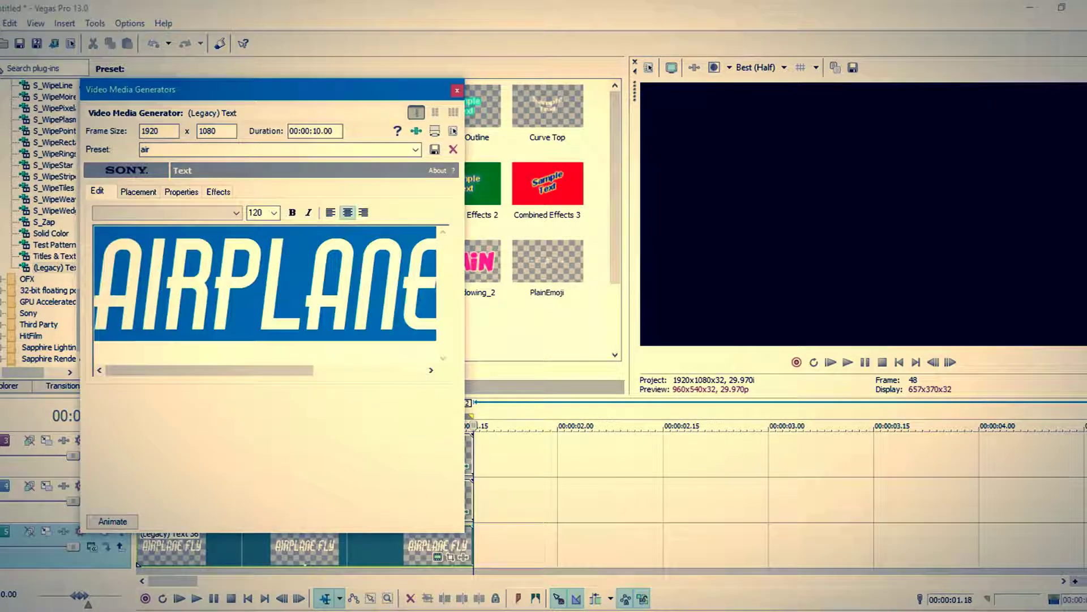
pyautogui.write('THISI')
pyautogui.press('BackSpace')
pyautogui.press('BackSpace')
pyautogui.write('S?')
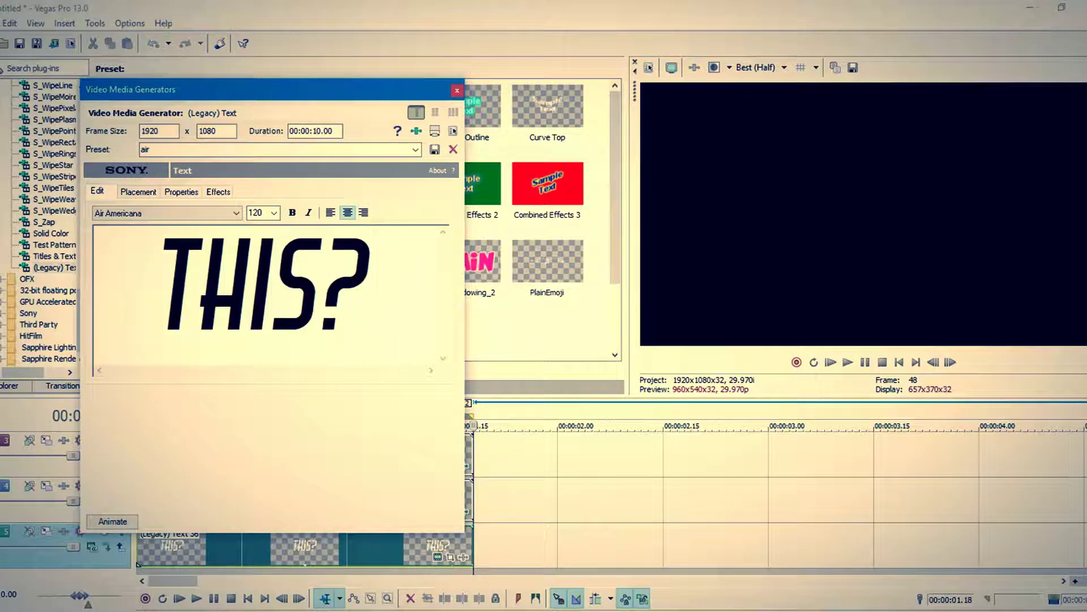
# - Color the THIS? text pink with RGB 242, 0, 187, checking it against WANT at 00:00:01.03
pyautogui.hotkey('ctrl', 'a')
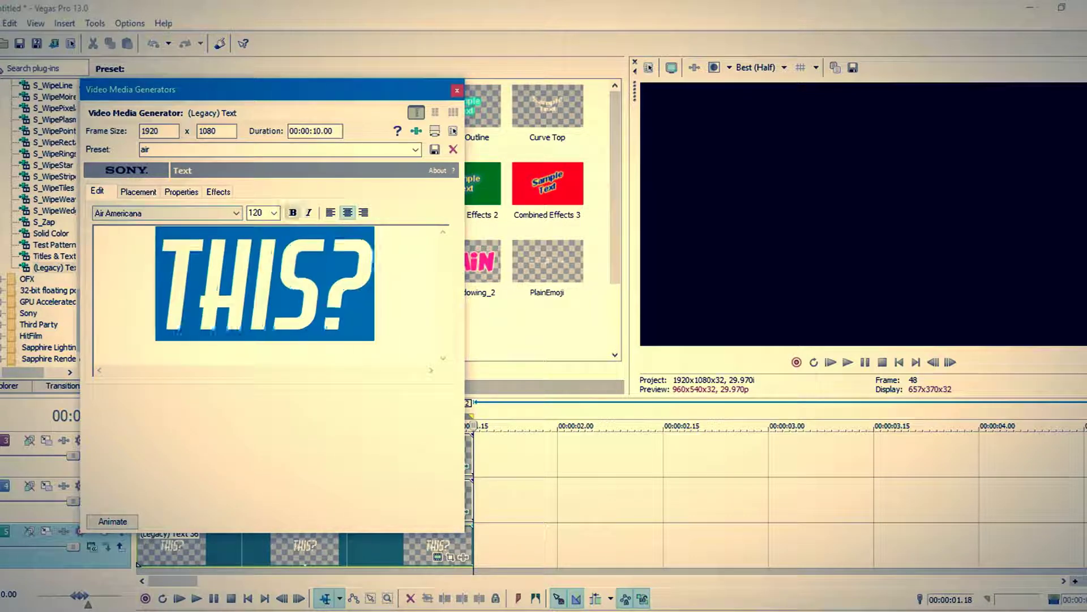
pyautogui.hotkey('ctrl', 'Tab')
pyautogui.hotkey('ctrl', 'Tab')
pyautogui.click(199, 265)
pyautogui.moveTo(199, 265); pyautogui.dragTo(234, 276)
pyautogui.click(368, 552)
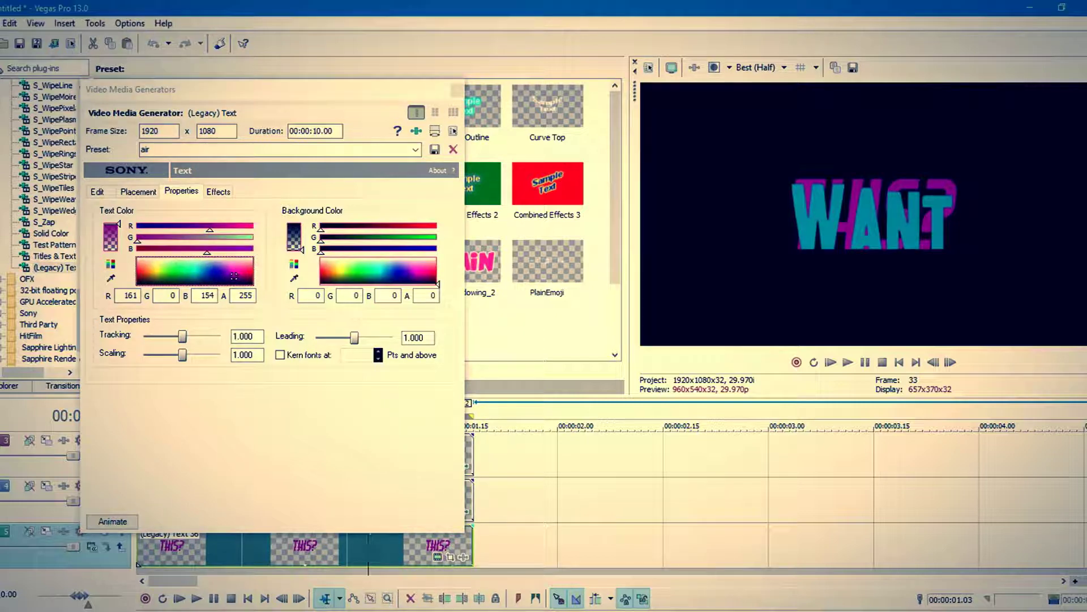
pyautogui.click(237, 272)
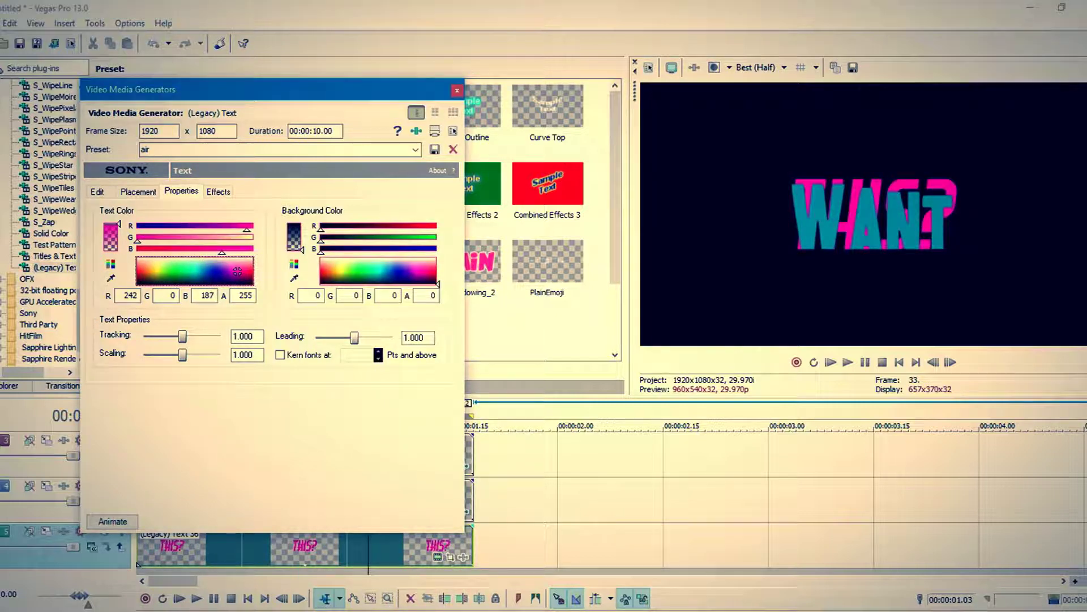
# - Close the text generator and open the 3D track motion of the THIS? track
pyautogui.hotkey('ctrl', 'Tab')
pyautogui.click(457, 90)
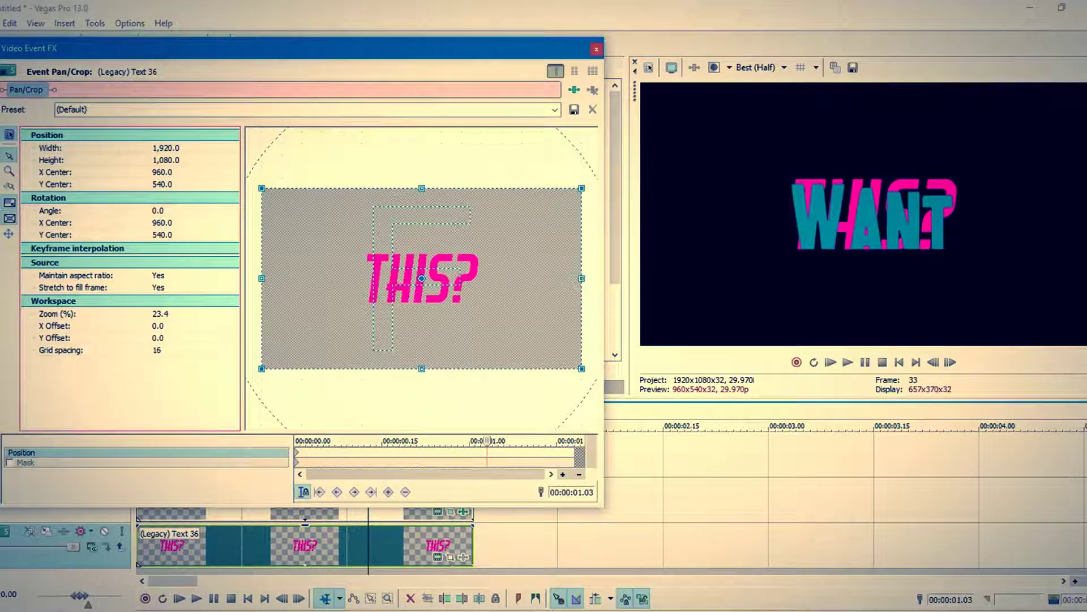
pyautogui.press('Escape')
pyautogui.click(91, 546)
pyautogui.click(127, 299)
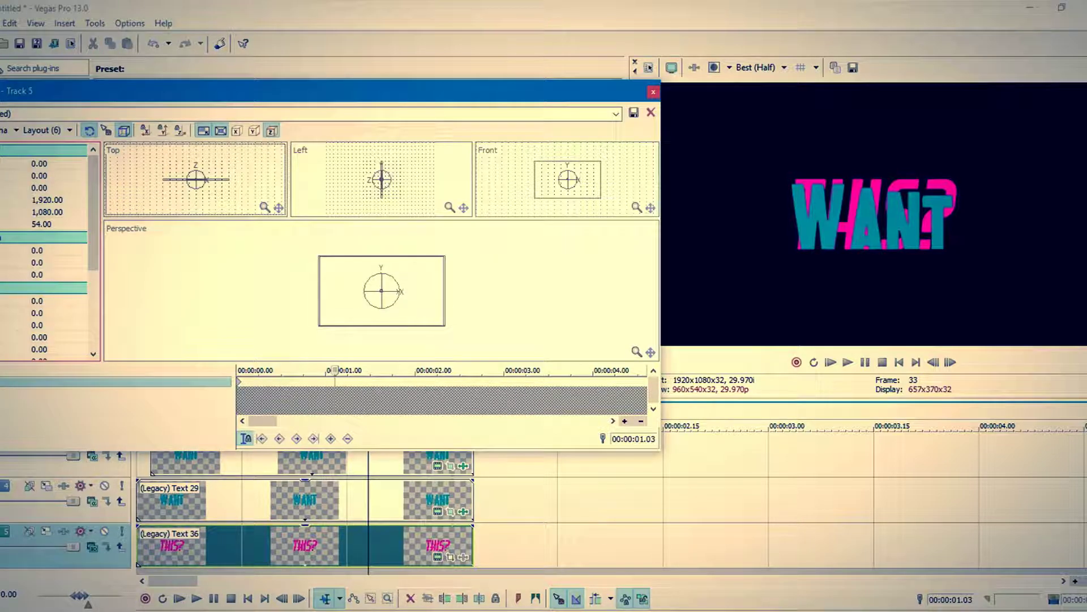
# - Trim the start of the THIS? event to 00:00:00.17
pyautogui.click(263, 498)
pyautogui.rightClick(258, 541)
pyautogui.click(294, 311)
# - Lower the THIS? track below WANT to Y -274.11 and scale it to about 1,662 by 935 at 00:00:00.17
pyautogui.moveTo(46, 175); pyautogui.dragTo(27, 175)
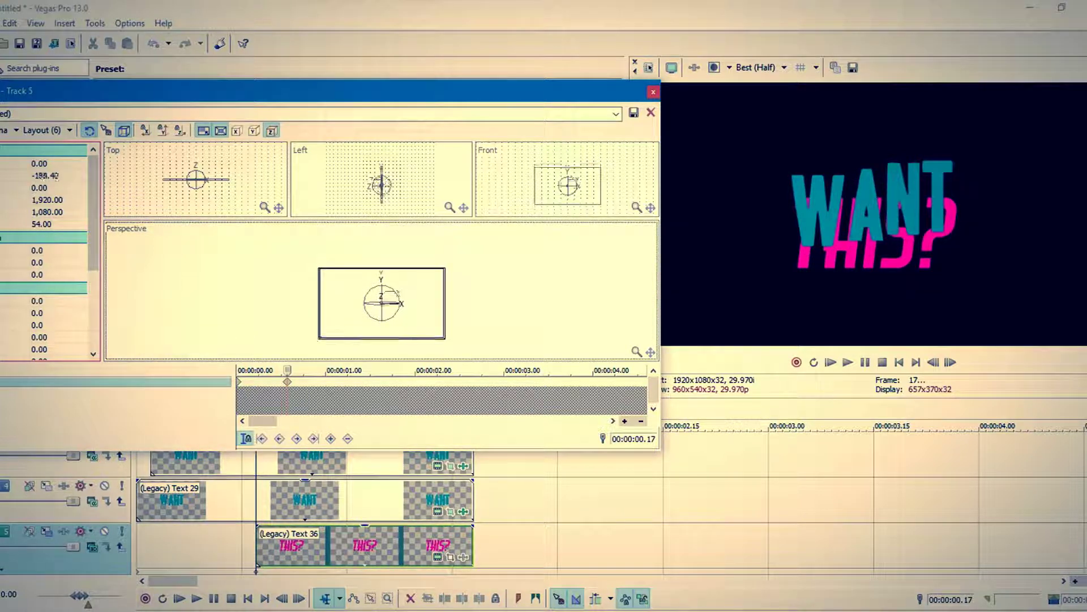
pyautogui.moveTo(445, 264)
pyautogui.mouseDown()
pyautogui.moveTo(424, 280)
pyautogui.moveTo(436, 275)
pyautogui.mouseUp()
pyautogui.moveTo(45, 176); pyautogui.dragTo(31, 175)
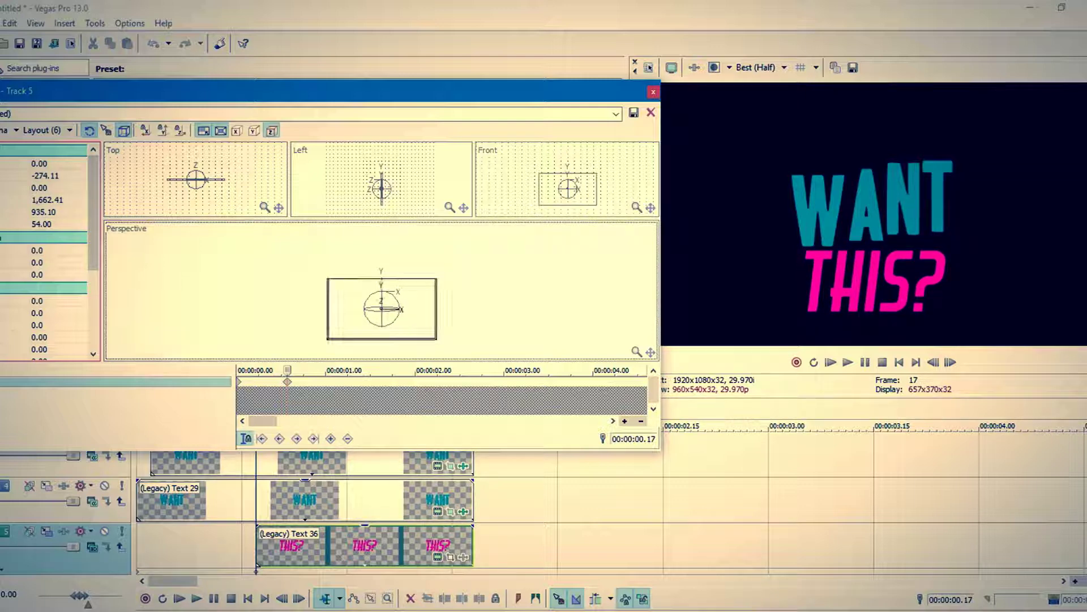
# - Set the track motion keyframe at 00:00:00.17 to Fast and add another keyframe at 00:00:00.25
pyautogui.rightClick(286, 377)
pyautogui.click(320, 468)
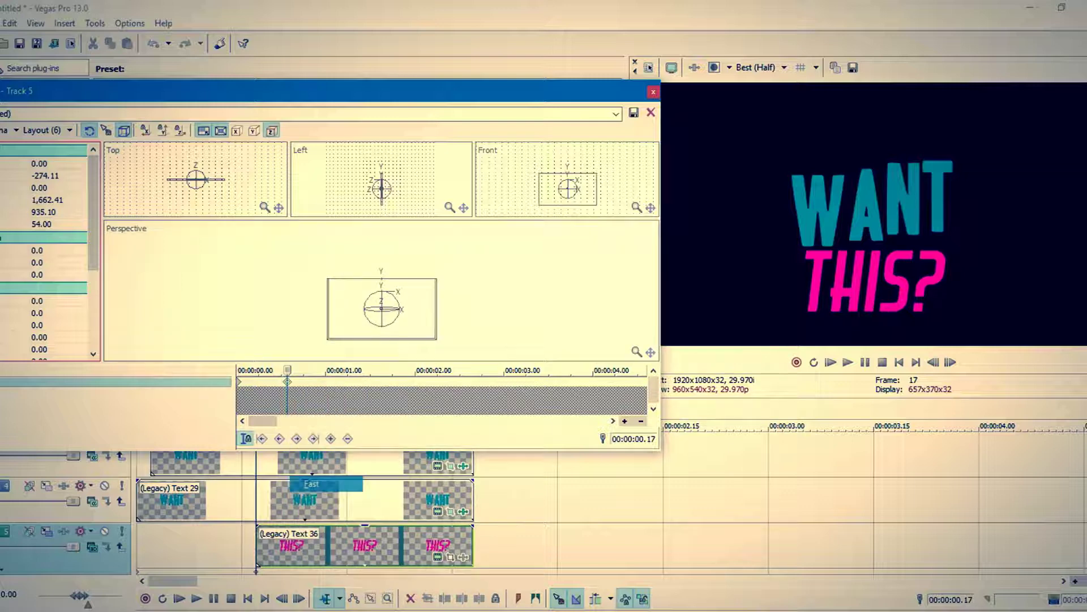
pyautogui.click(950, 362)
pyautogui.click(950, 362)
pyautogui.click(951, 362)
pyautogui.click(950, 362)
pyautogui.click(951, 362)
pyautogui.click(950, 362)
pyautogui.click(951, 362)
pyautogui.click(950, 363)
pyautogui.click(950, 362)
pyautogui.click(950, 363)
pyautogui.click(950, 363)
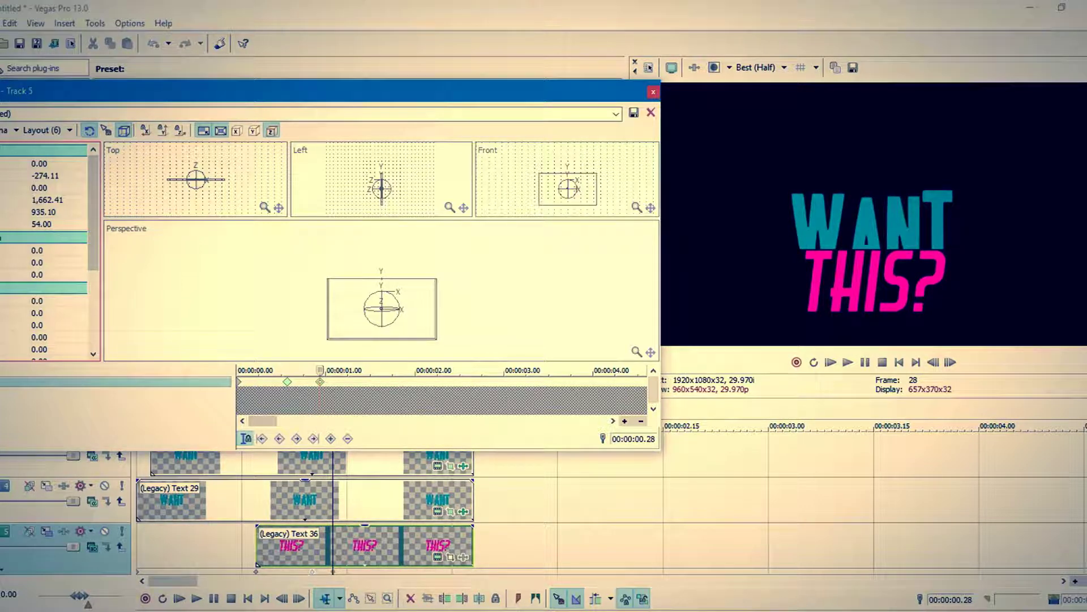
pyautogui.hotkey('ctrl', 'Left')
pyautogui.hotkey('ctrl', 'Left')
# - Tilt the THIS? track about X to -95.0 at 00:00:00.17 and to 36.5 at 00:00:00.25
pyautogui.click(381, 289)
pyautogui.moveTo(381, 289); pyautogui.dragTo(382, 313)
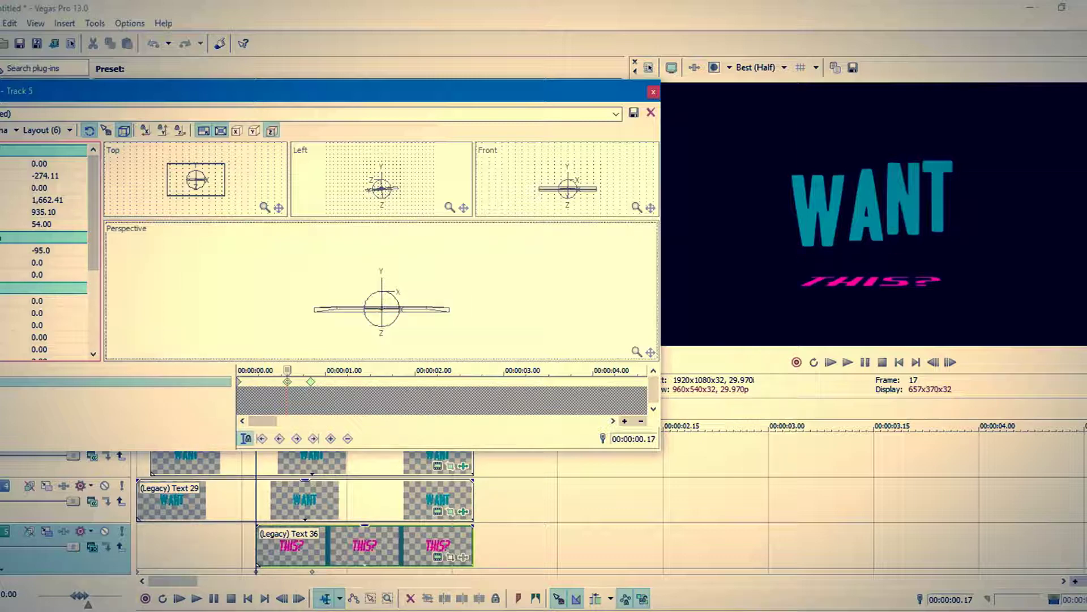
pyautogui.press('space')
pyautogui.click(381, 309)
pyautogui.click(310, 381)
pyautogui.moveTo(382, 309)
pyautogui.mouseDown()
pyautogui.moveTo(381, 294)
pyautogui.moveTo(382, 305)
pyautogui.mouseUp()
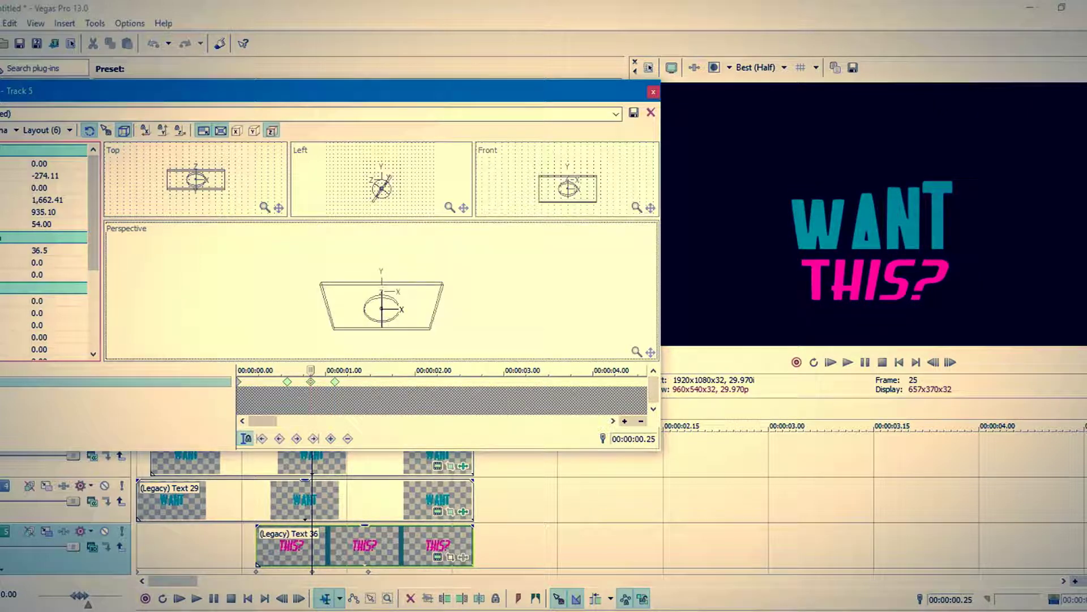
# - Add a THIS? keyframe at 00:00:01.12 with Y position -274.11 and X rotation 0.0
pyautogui.click(335, 381)
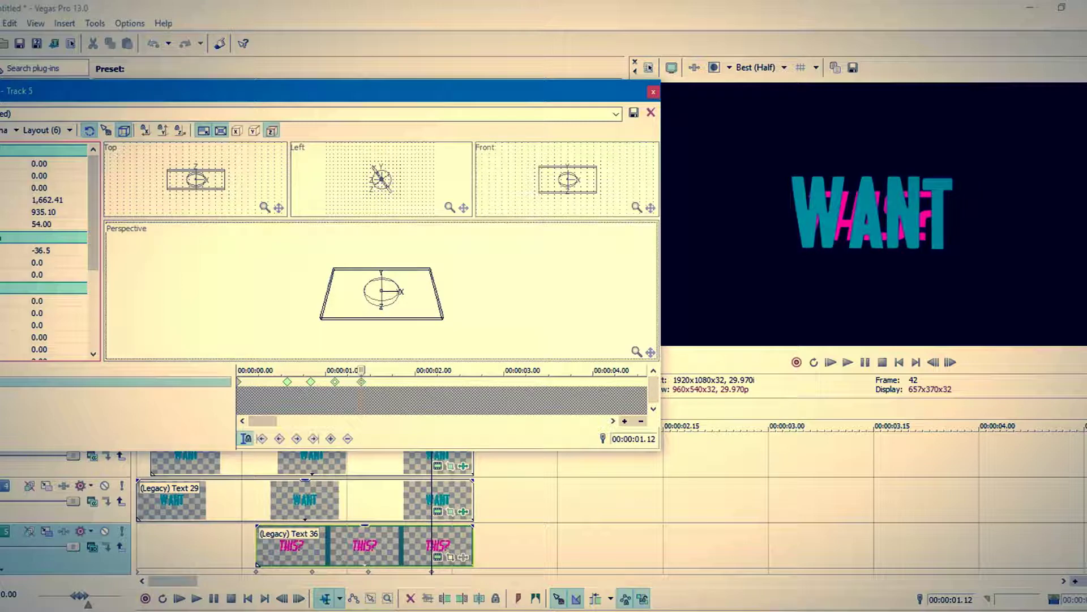
pyautogui.rightClick(426, 304)
pyautogui.click(470, 423)
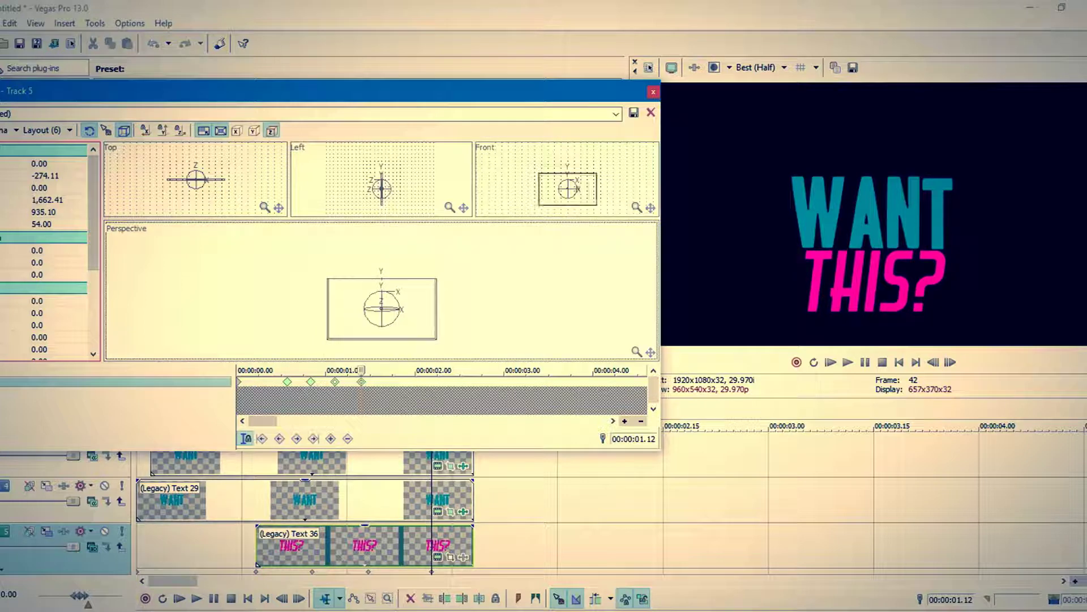
# - Set the THIS? keyframes from 00:00:00.25 to 00:00:01.12 to Slow, close track motion and play the animation
pyautogui.click(311, 381)
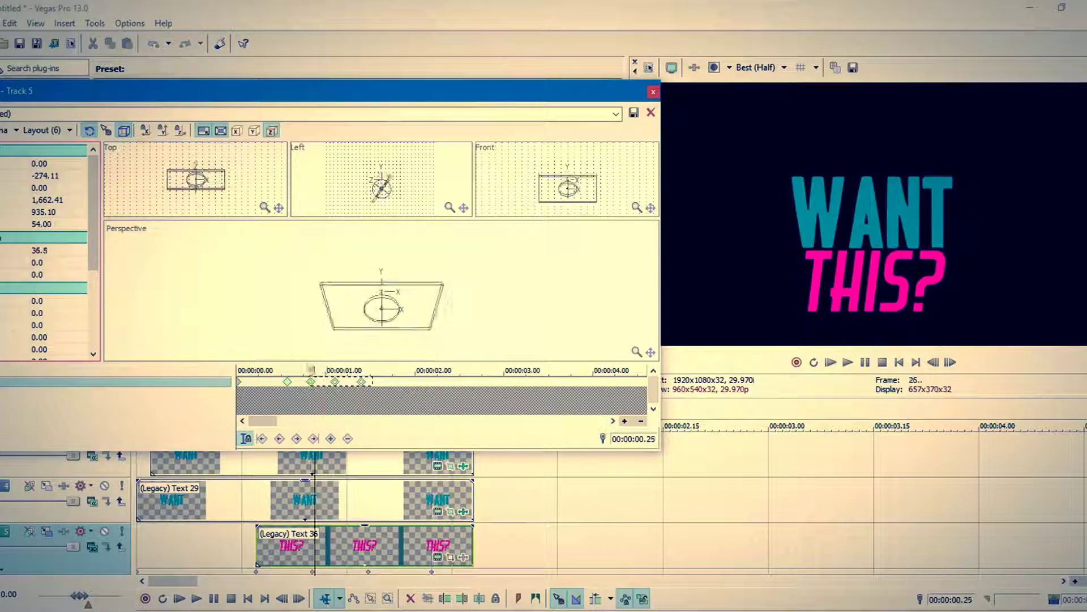
pyautogui.rightClick(362, 383)
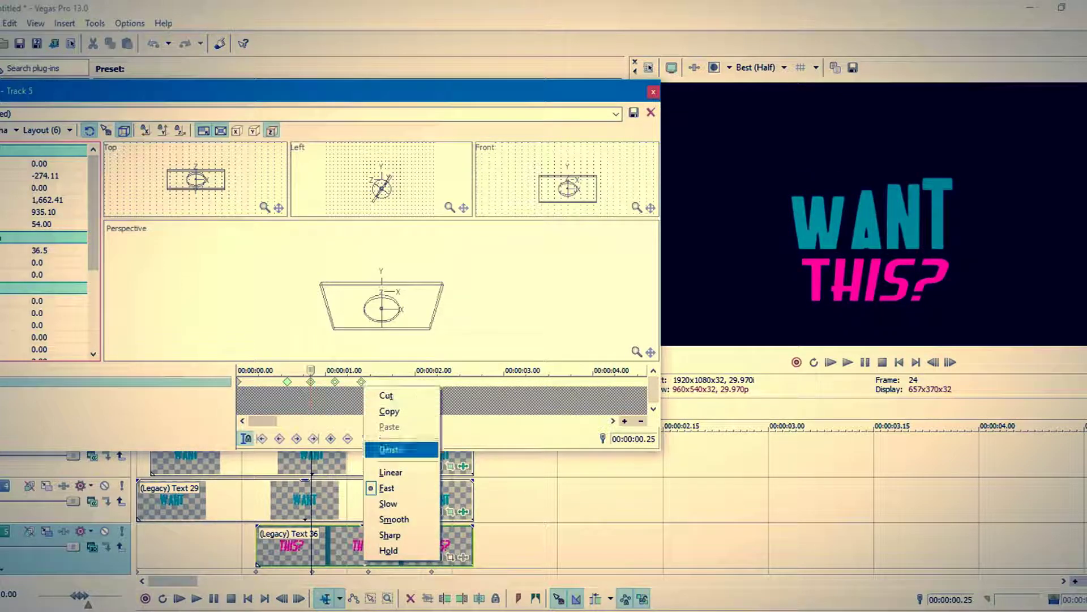
pyautogui.click(388, 504)
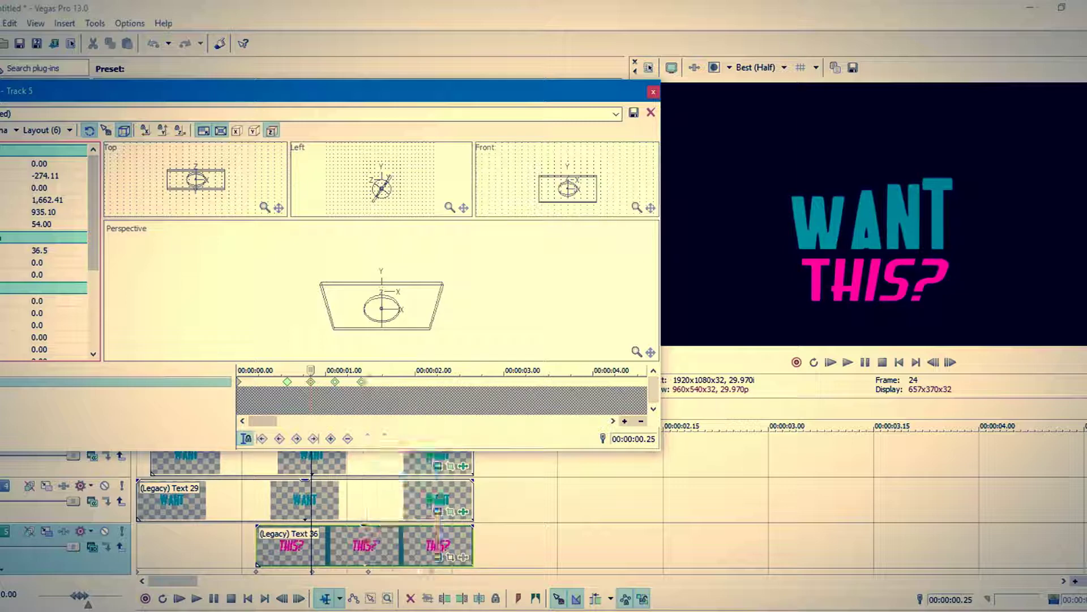
pyautogui.hotkey('alt', 'F4')
pyautogui.press('space')
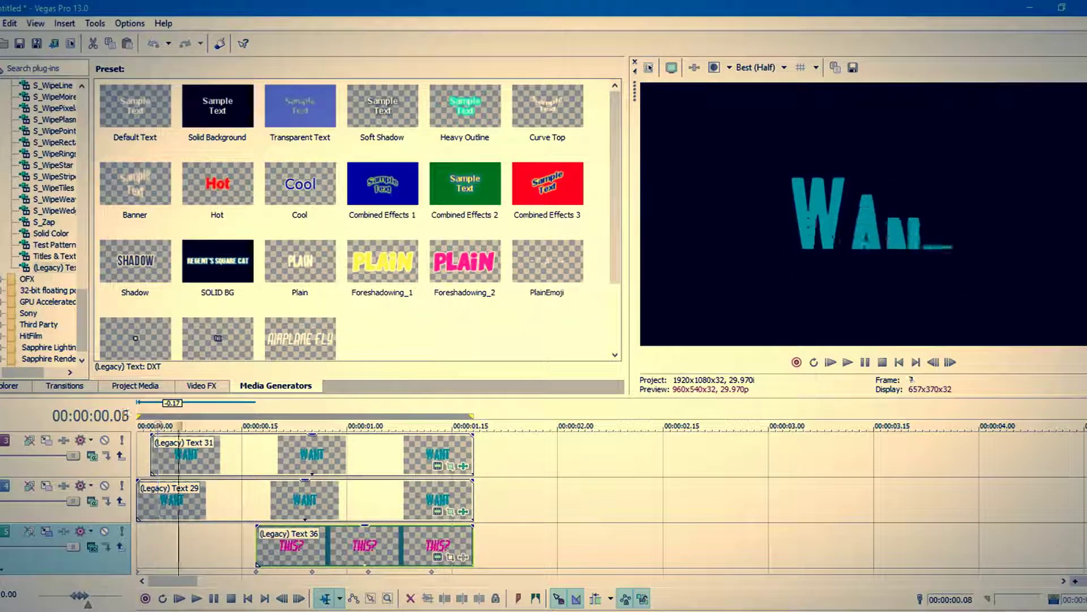